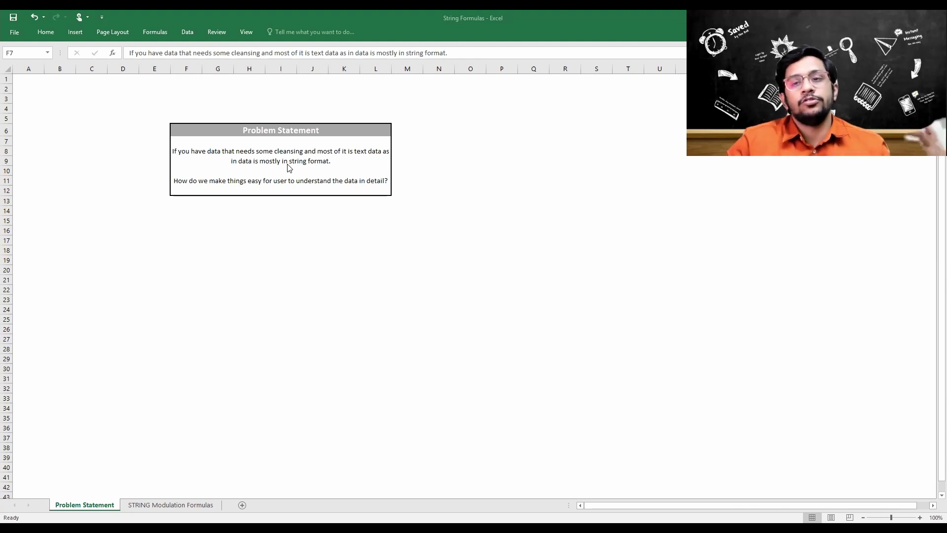
# Go to the 'STRING Modulation Formulas' sheet of string-function examples
pyautogui.click(154, 505)
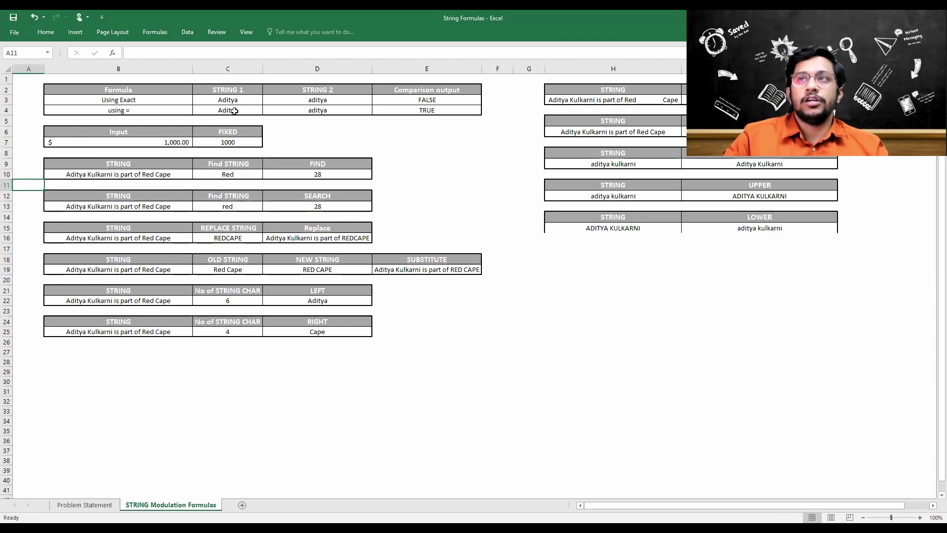
pyautogui.moveTo(231, 100); pyautogui.dragTo(296, 109)
pyautogui.click(256, 103)
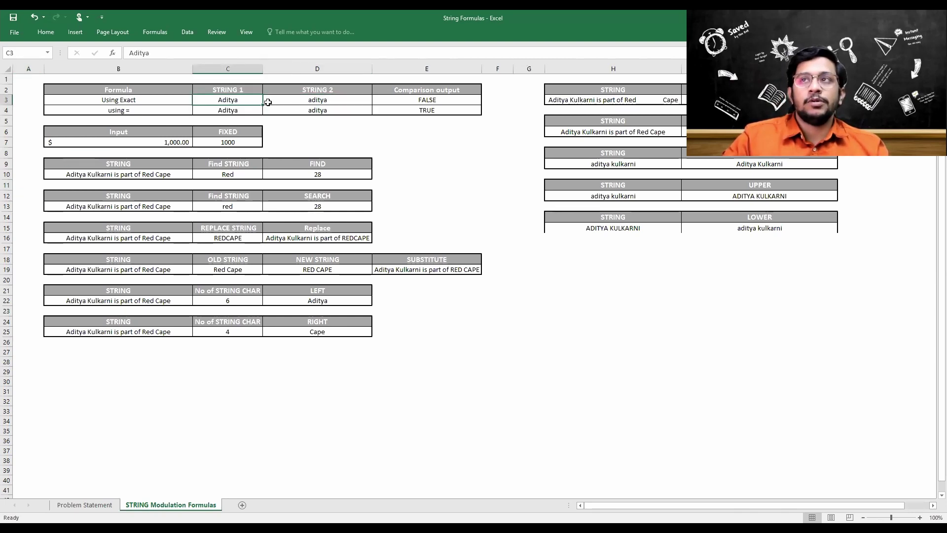
pyautogui.click(297, 104)
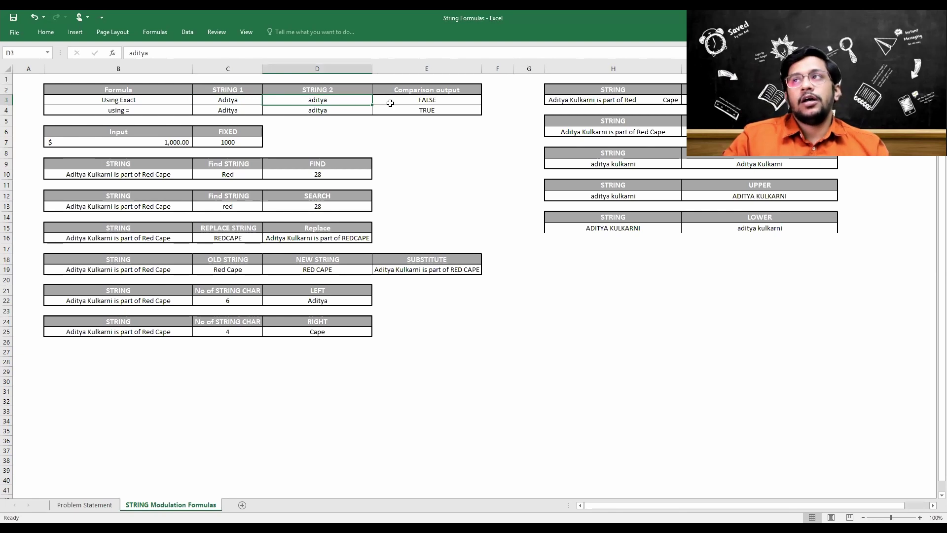
pyautogui.click(410, 102)
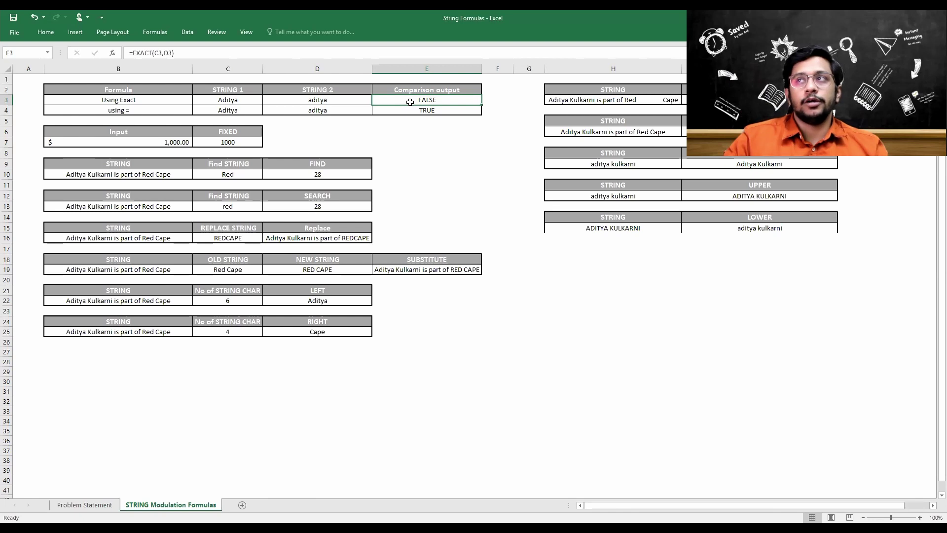
# Enter =EXACT(C3,D3) in E3 so the two case-different names return FALSE
pyautogui.write('=')
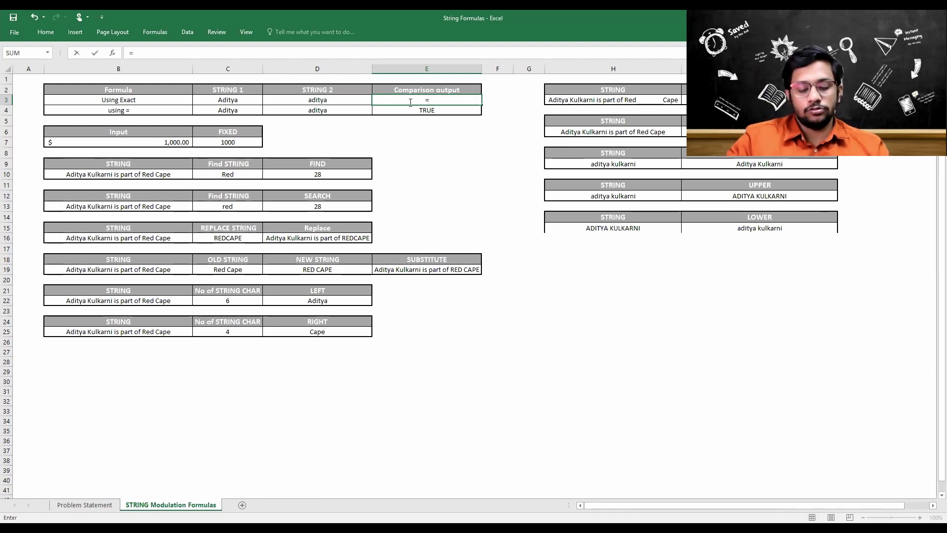
pyautogui.write('EXACT(')
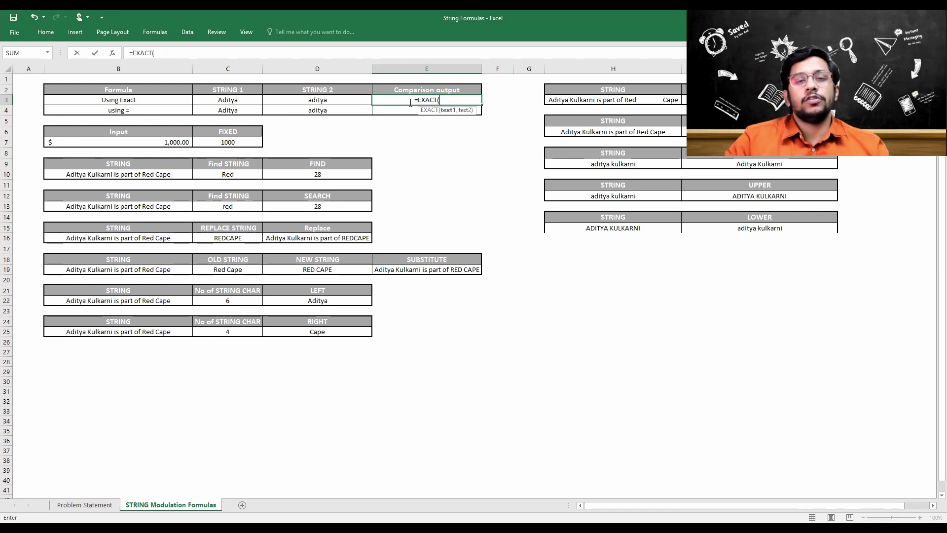
pyautogui.click(250, 100)
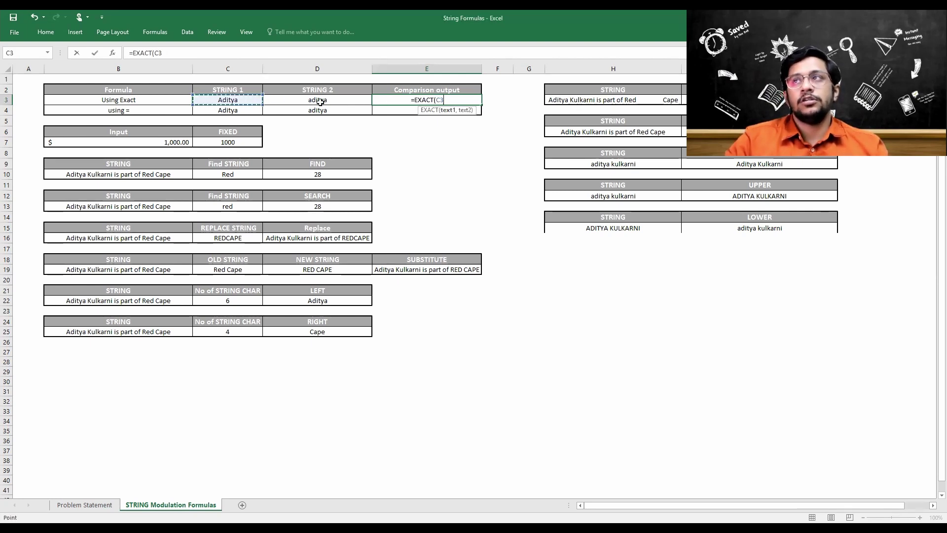
pyautogui.write(',')
pyautogui.click(295, 100)
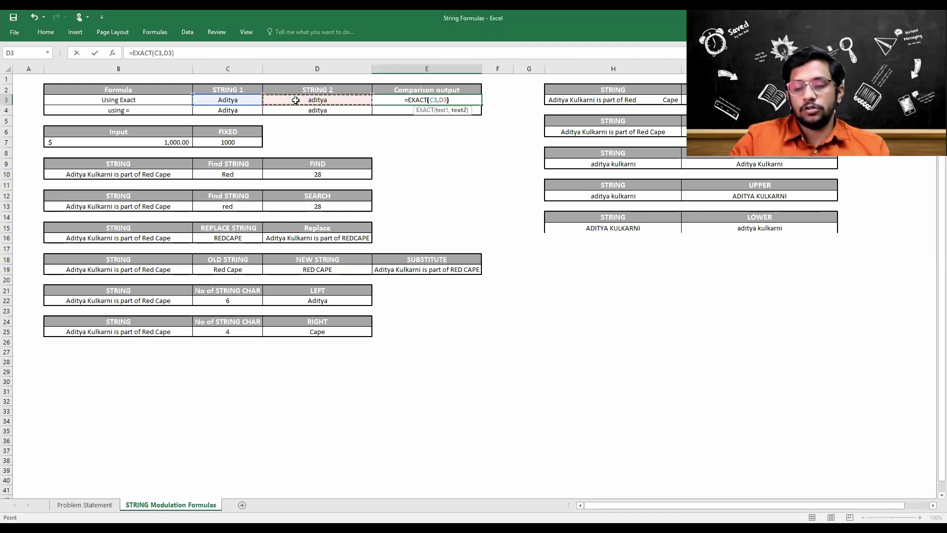
pyautogui.press('Return')
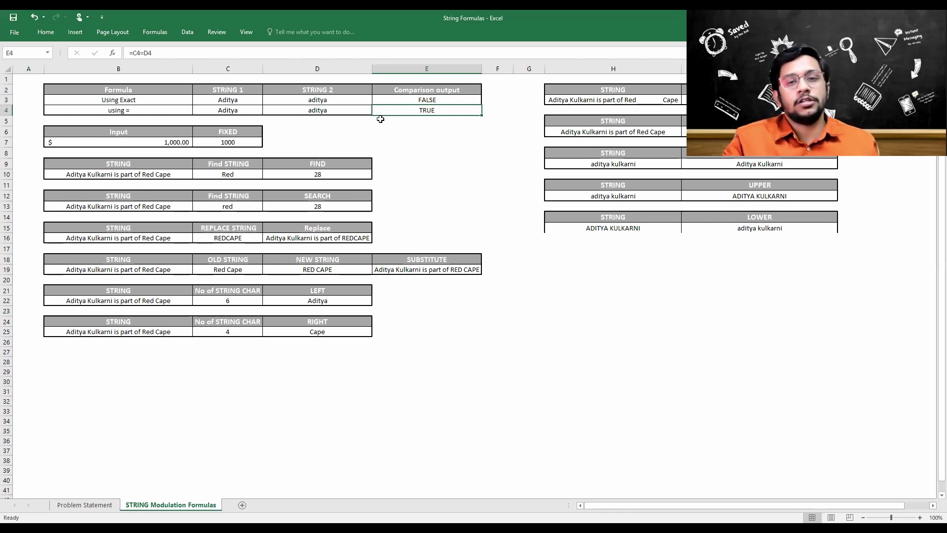
# Enter =C4=D4 in E4 so the plain equals comparison returns TRUE
pyautogui.write('=')
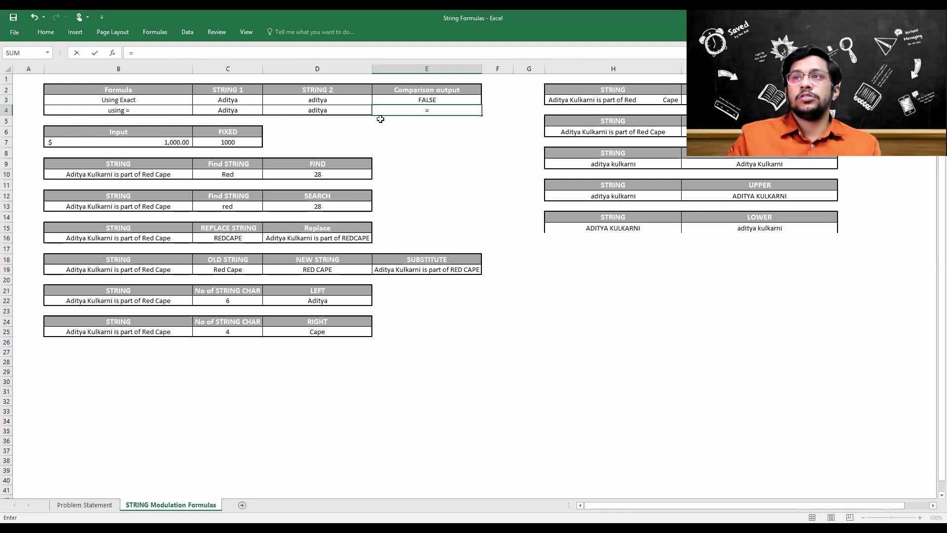
pyautogui.press('Left')
pyautogui.press('Left')
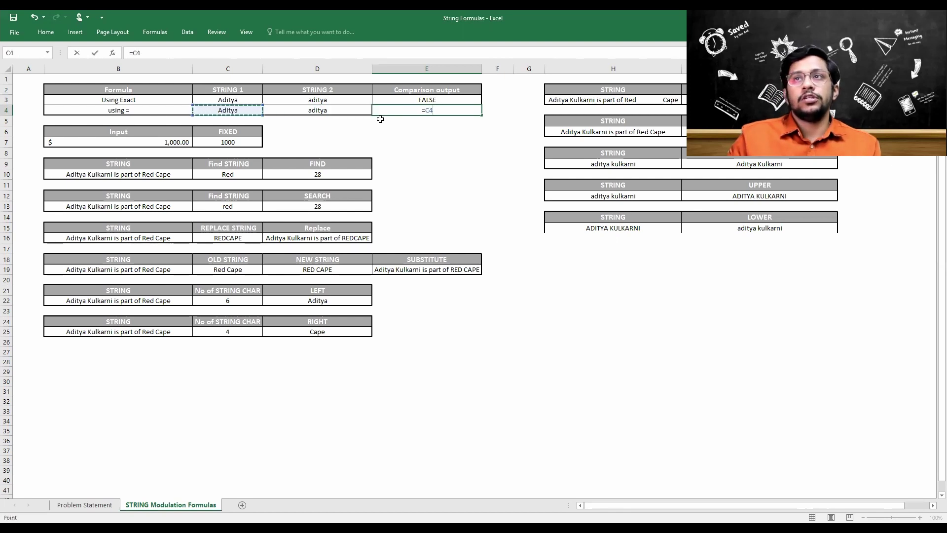
pyautogui.write('=')
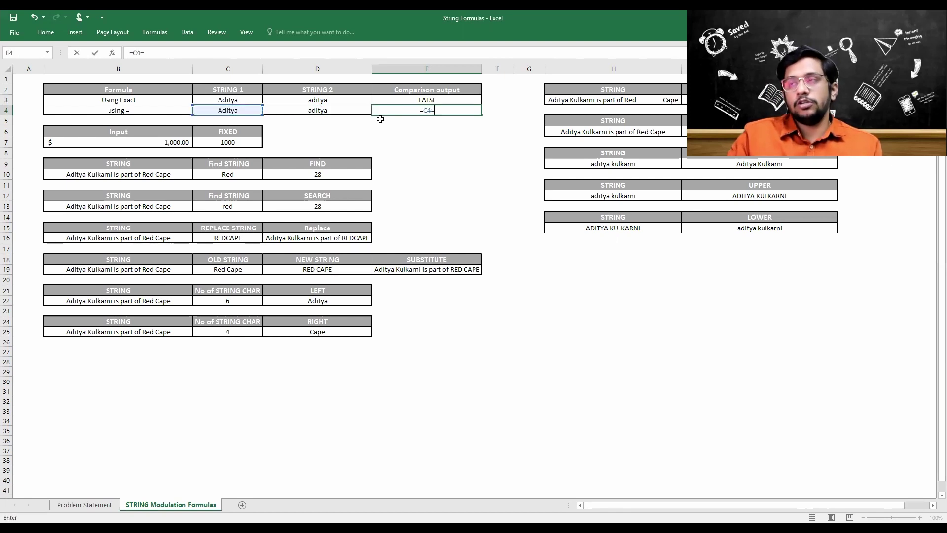
pyautogui.press('Left')
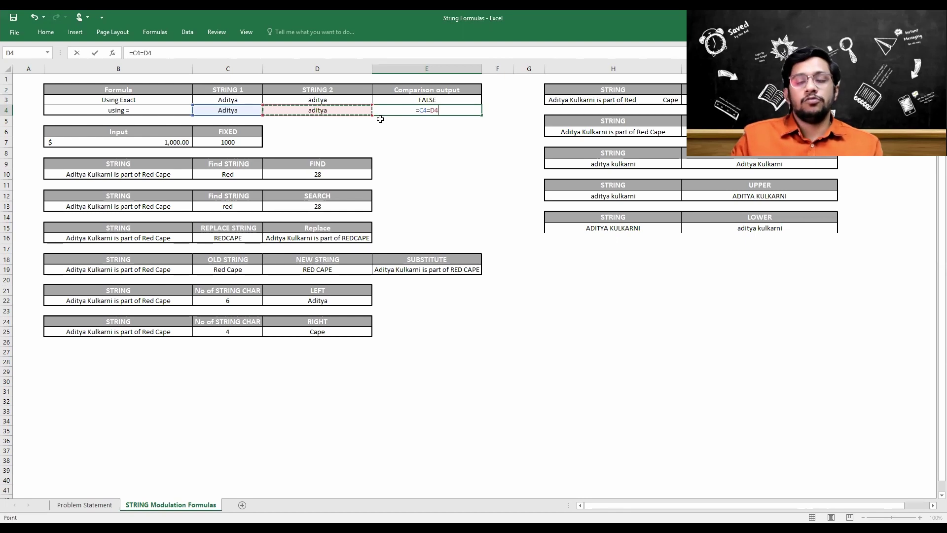
pyautogui.press('Return')
pyautogui.press('Up')
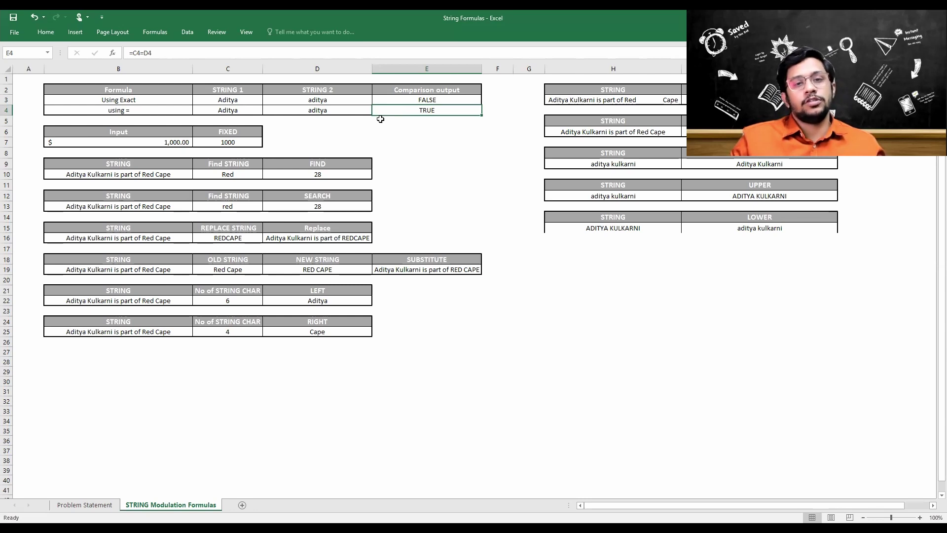
pyautogui.press('Left')
pyautogui.press('Left')
# Enter =FIXED(B7,0,1) in C7 to turn the $1,000.00 into text 1000
pyautogui.press('Down')
pyautogui.press('Down')
pyautogui.press('Down')
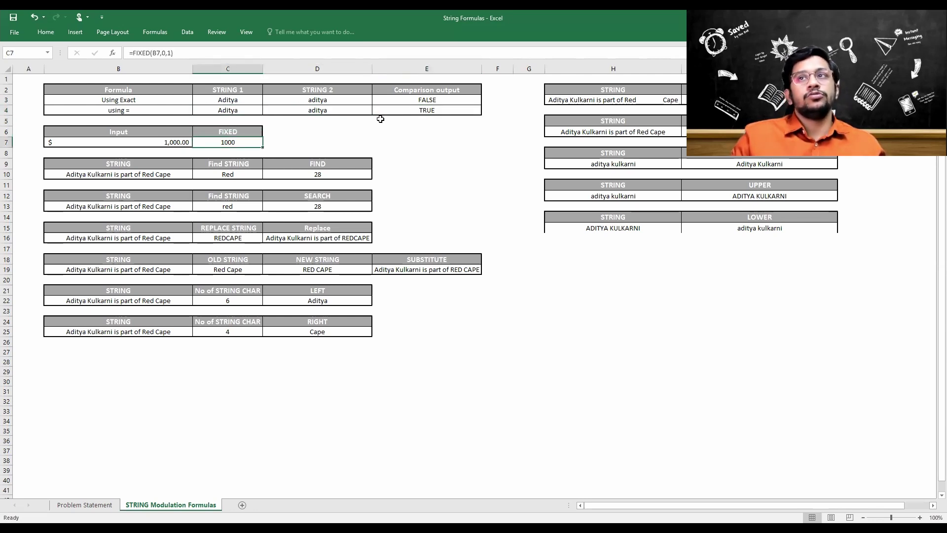
pyautogui.write('=')
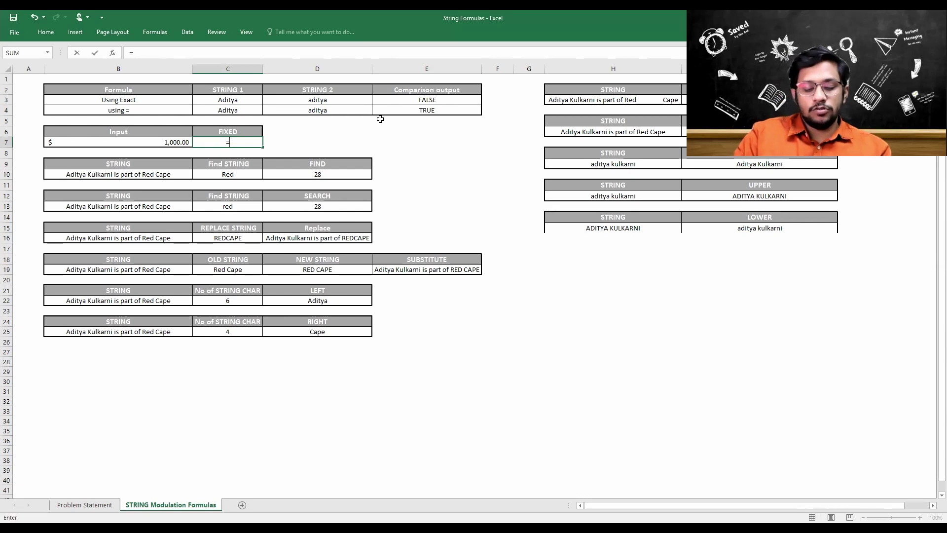
pyautogui.write('FIXED(')
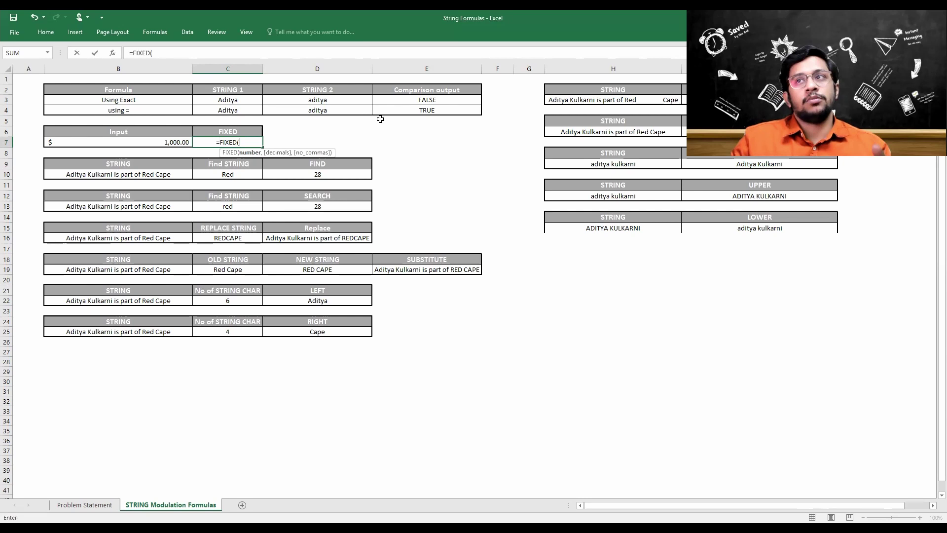
pyautogui.press('Left')
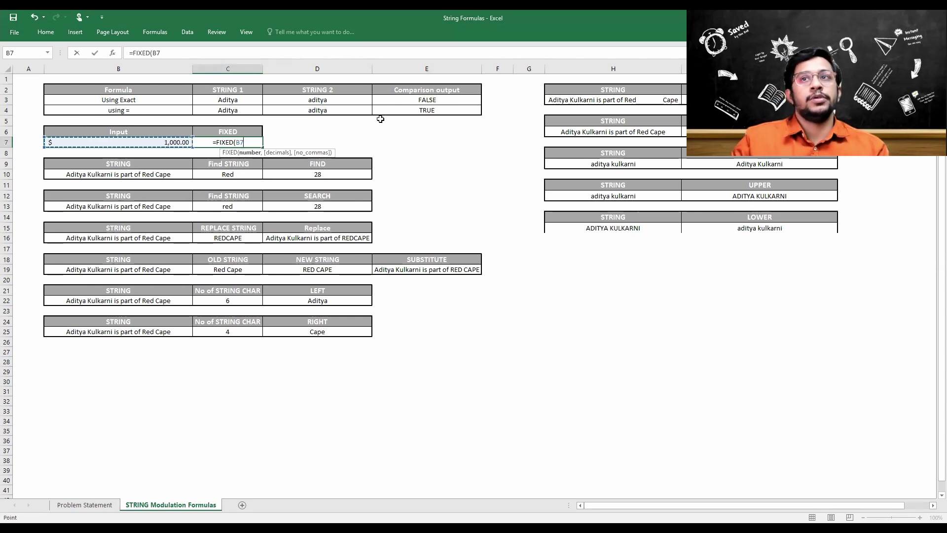
pyautogui.write(',')
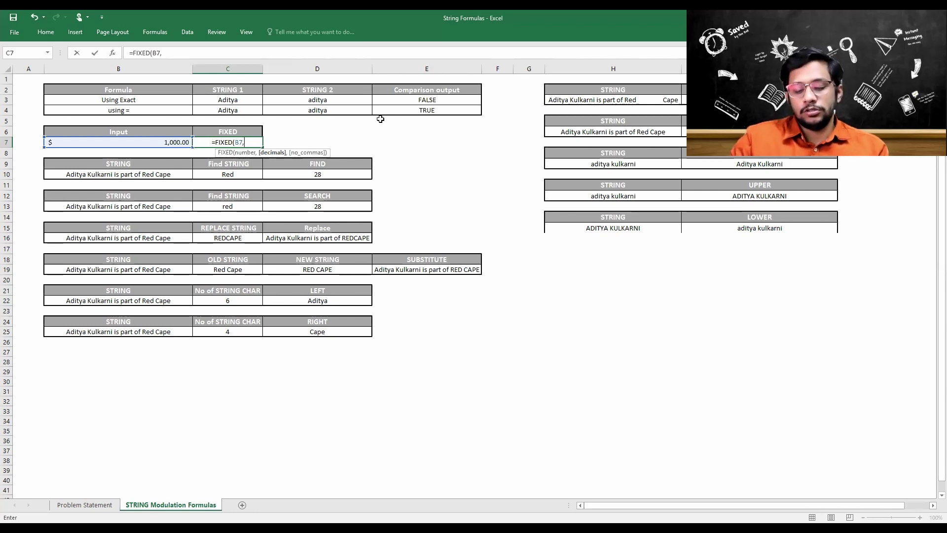
pyautogui.write('0')
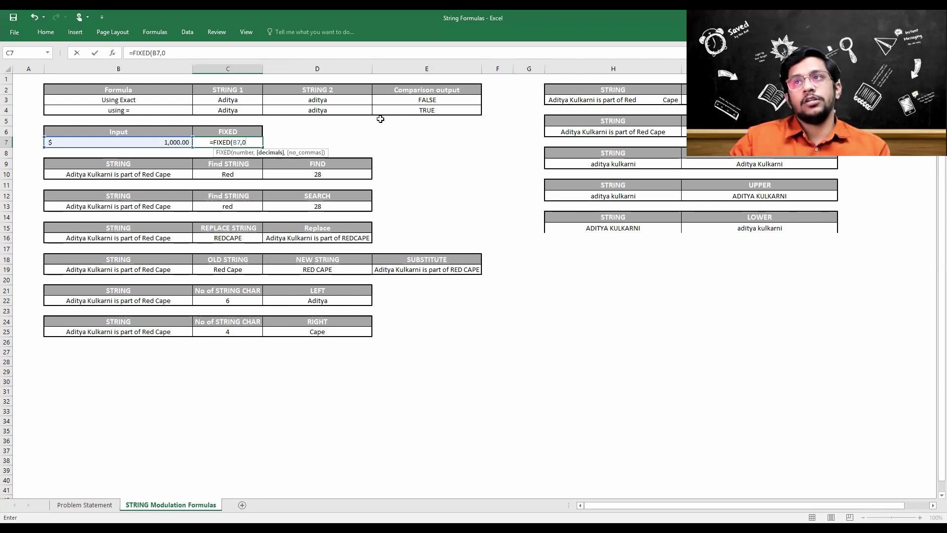
pyautogui.write(',1')
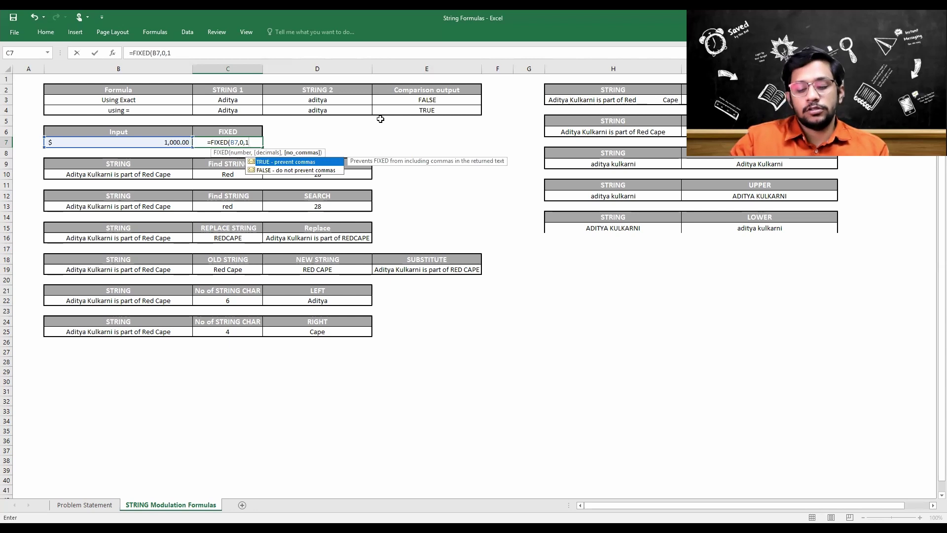
pyautogui.write(')')
pyautogui.press('Return')
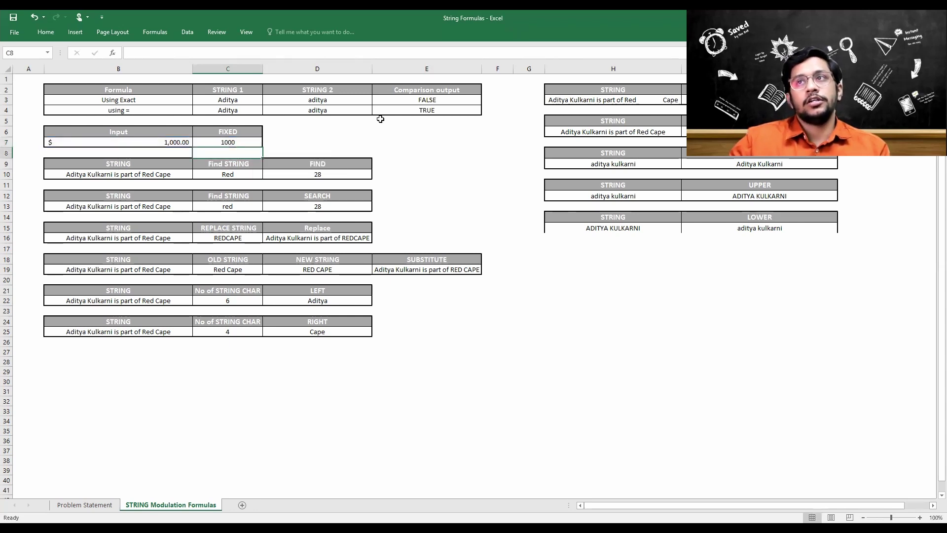
pyautogui.press('Up')
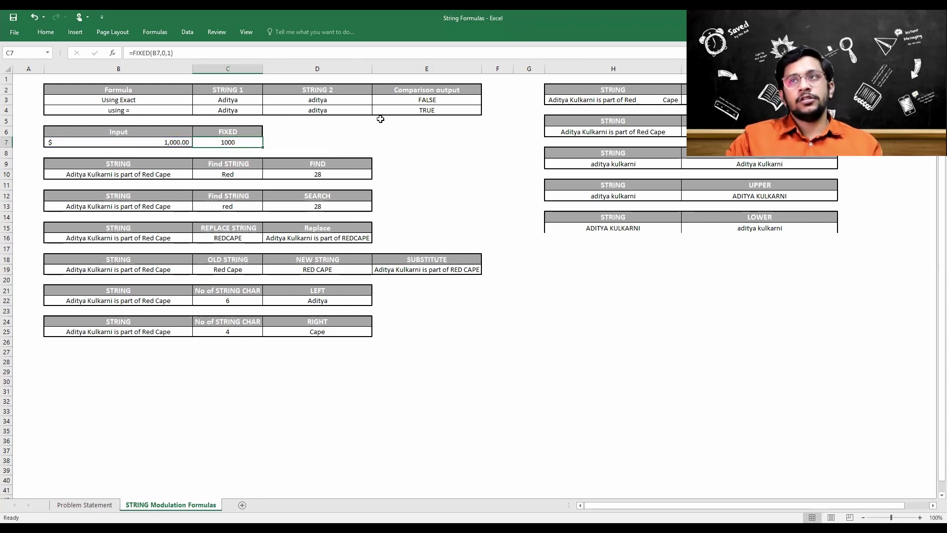
pyautogui.write('=')
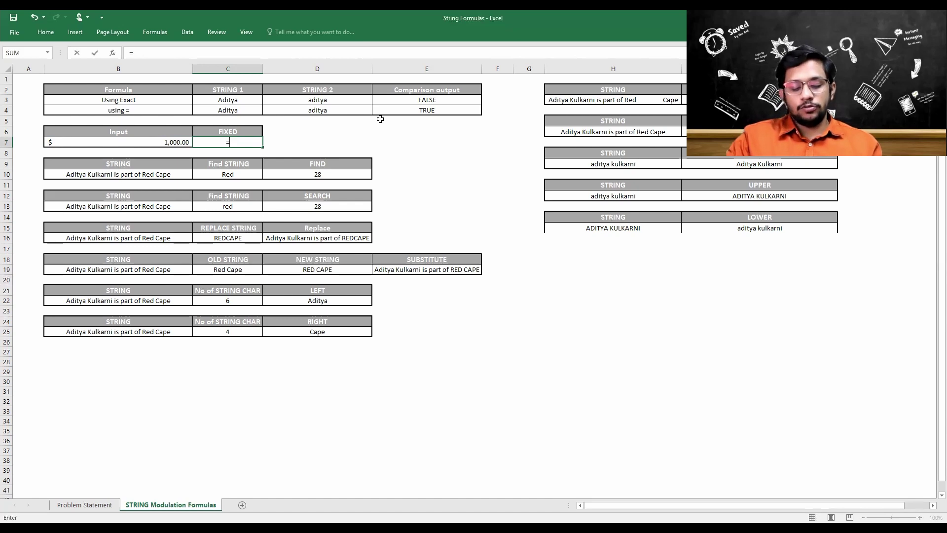
pyautogui.write('fixed')
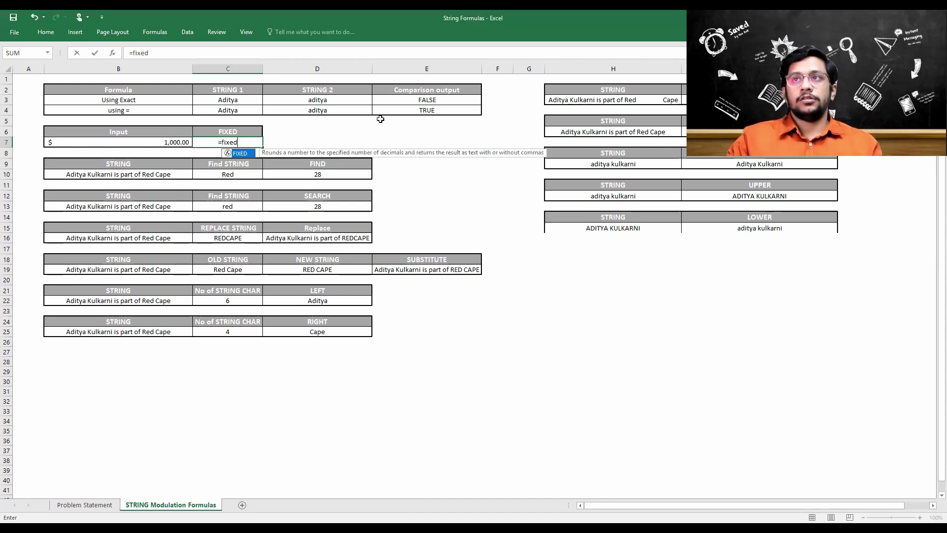
# Complete C7's formula as =FIXED(B7,0,0) with zero decimals
pyautogui.press('Tab')
pyautogui.press('Left')
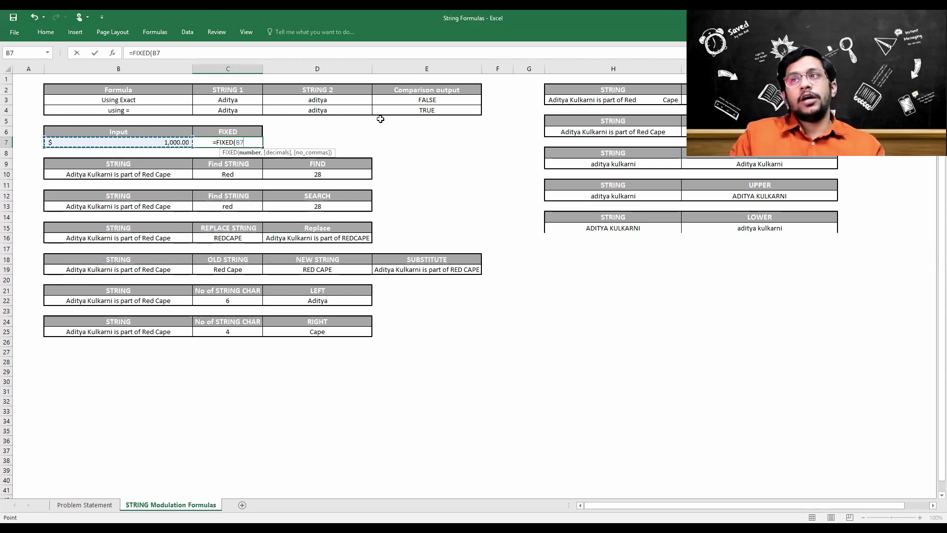
pyautogui.write(',0,')
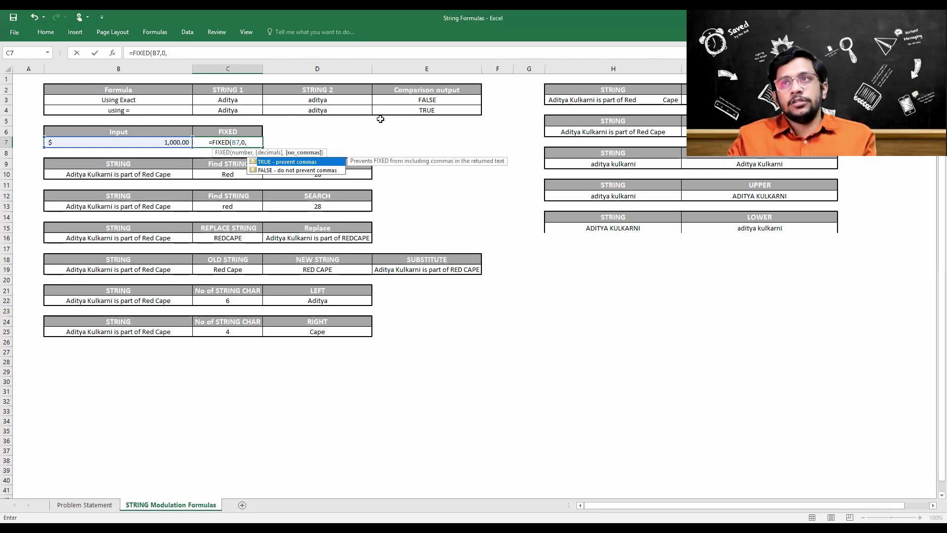
pyautogui.write('0)')
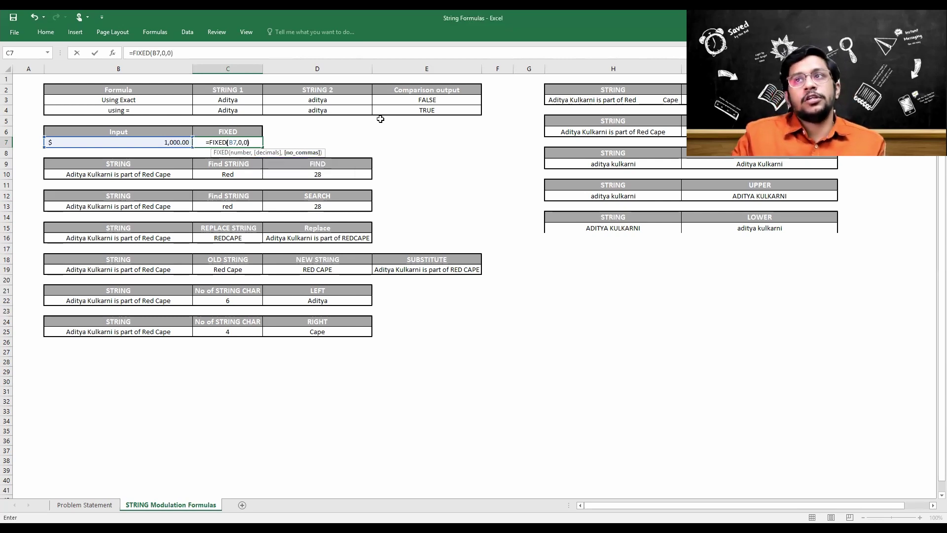
pyautogui.press('Return')
pyautogui.press('Up')
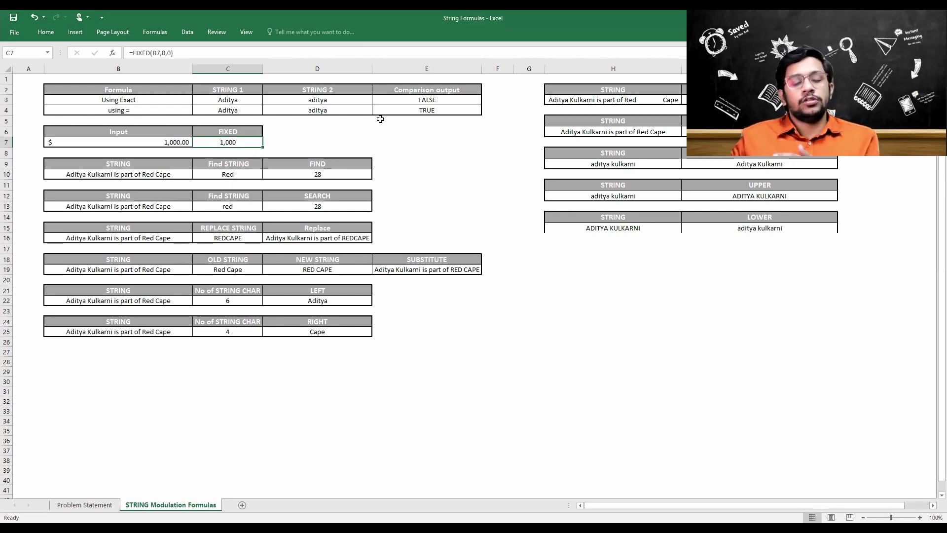
# Change C7's no_commas argument to 1, giving =FIXED(B7,0,1) showing 1000
pyautogui.press('F2')
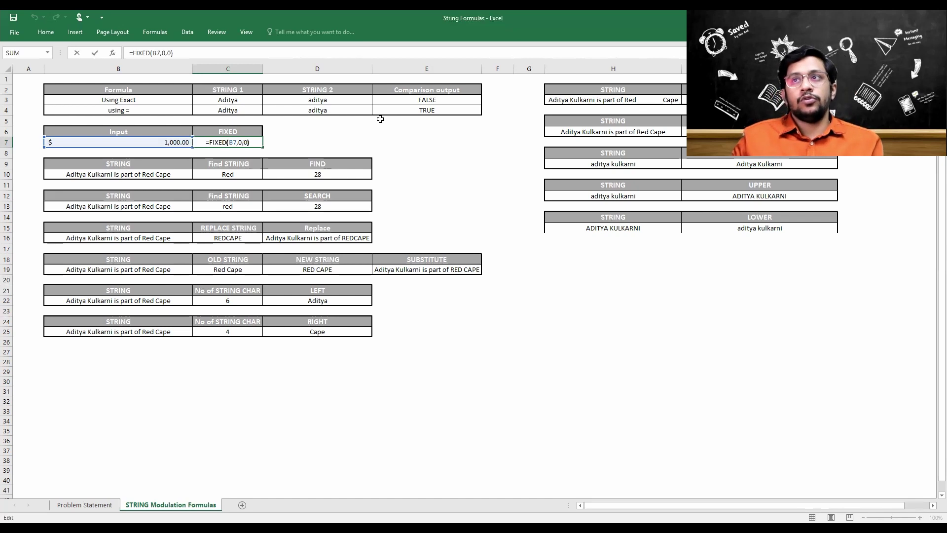
pyautogui.press('Left')
pyautogui.press('BackSpace')
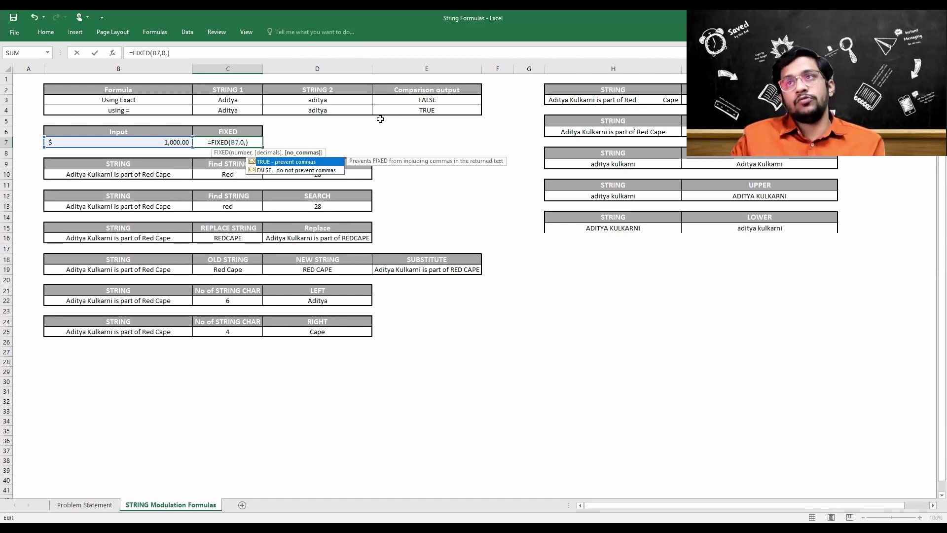
pyautogui.write('1')
pyautogui.press('Return')
pyautogui.press('Up')
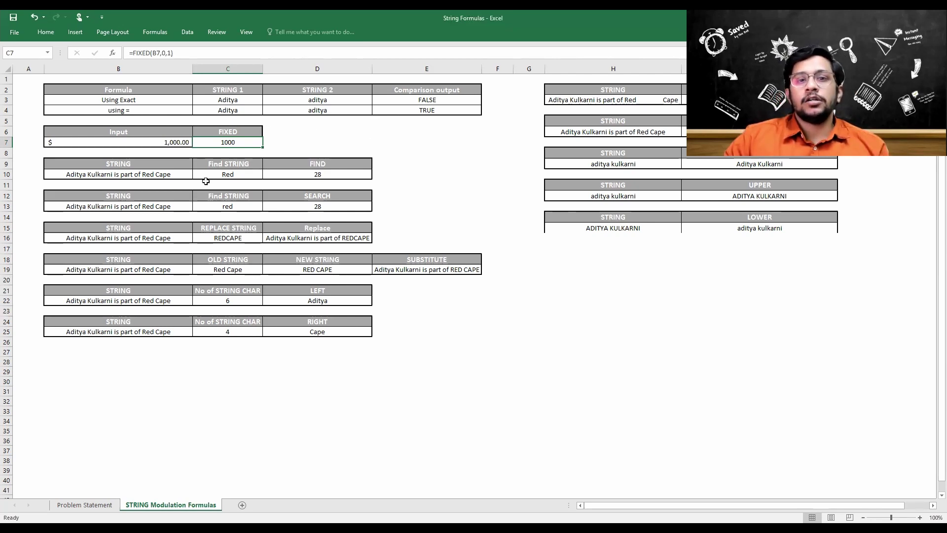
# Enter =FIND(C10,B10) in D10 to locate Red in the sentence, returning 28
pyautogui.click(307, 172)
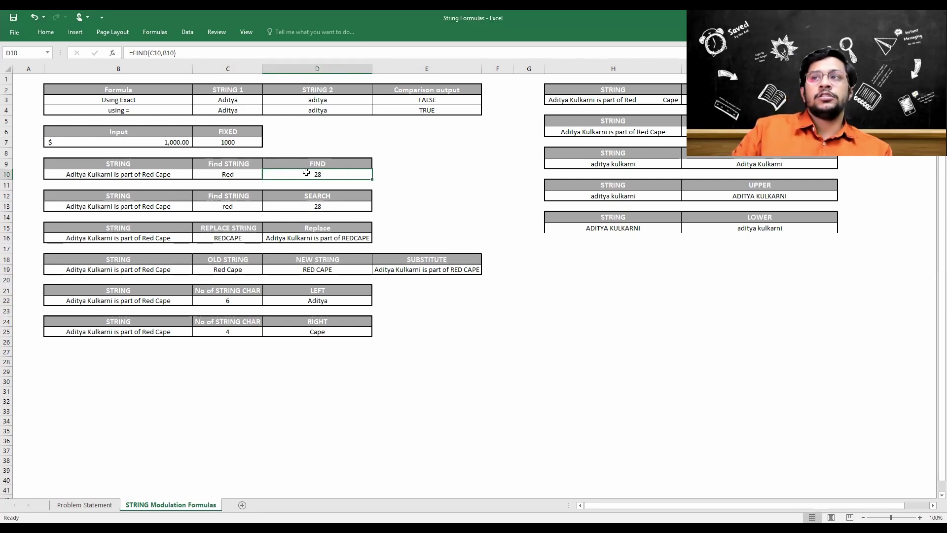
pyautogui.write('=')
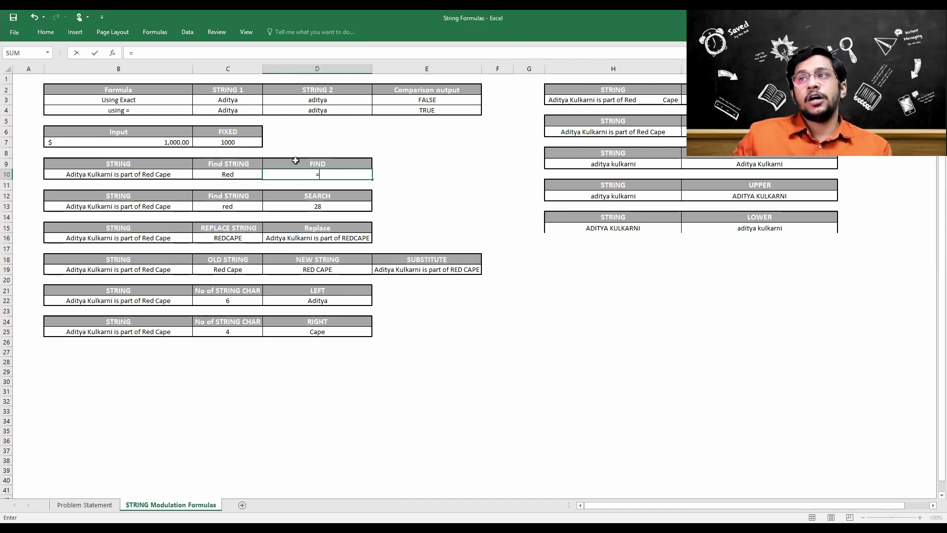
pyautogui.write('FIND(')
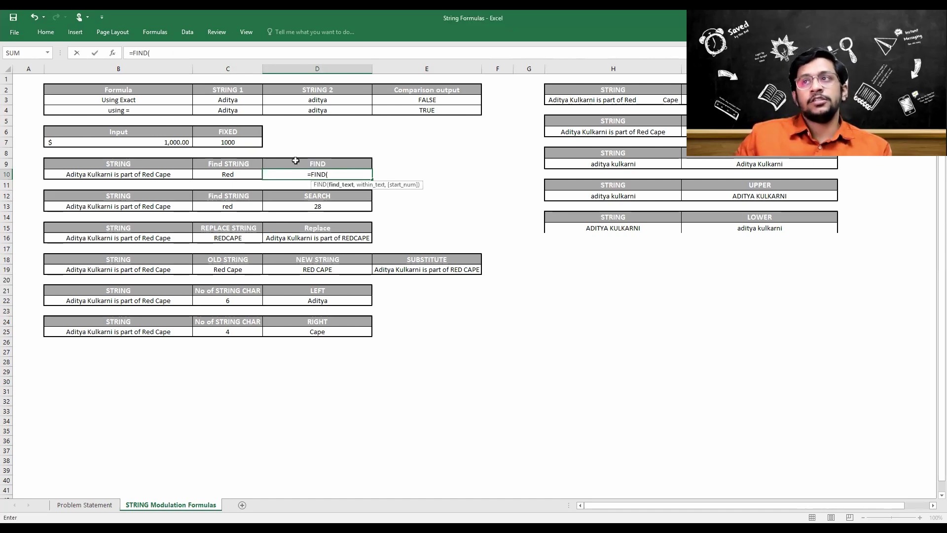
pyautogui.press('Left')
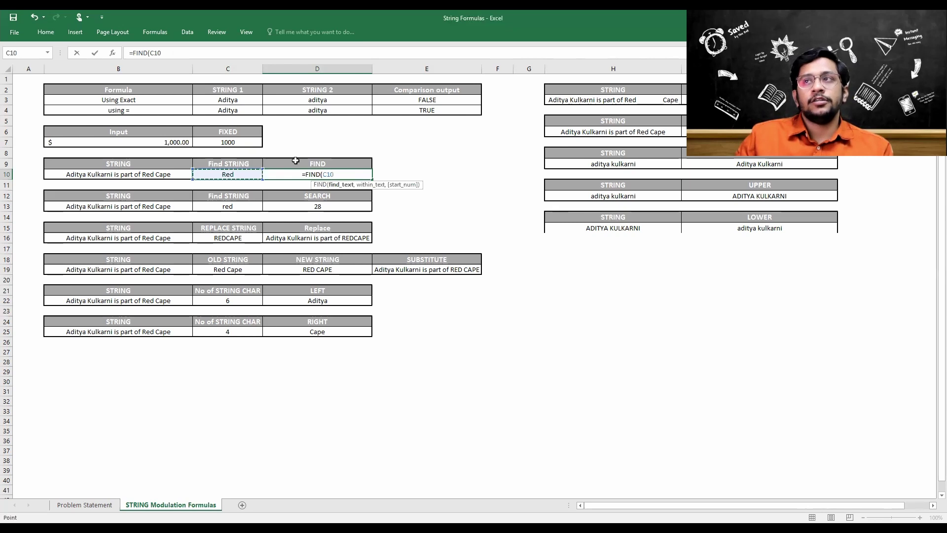
pyautogui.write(',')
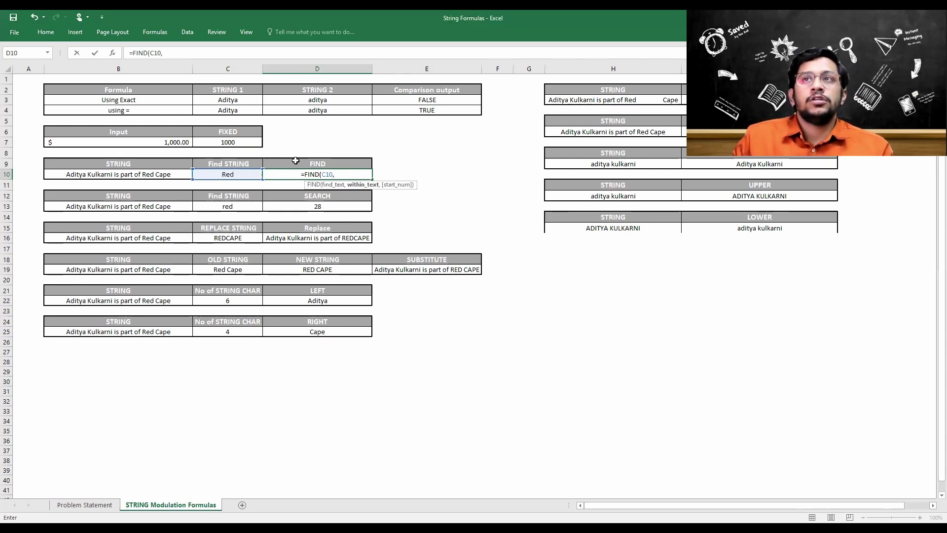
pyautogui.press('Left')
pyautogui.press('Left')
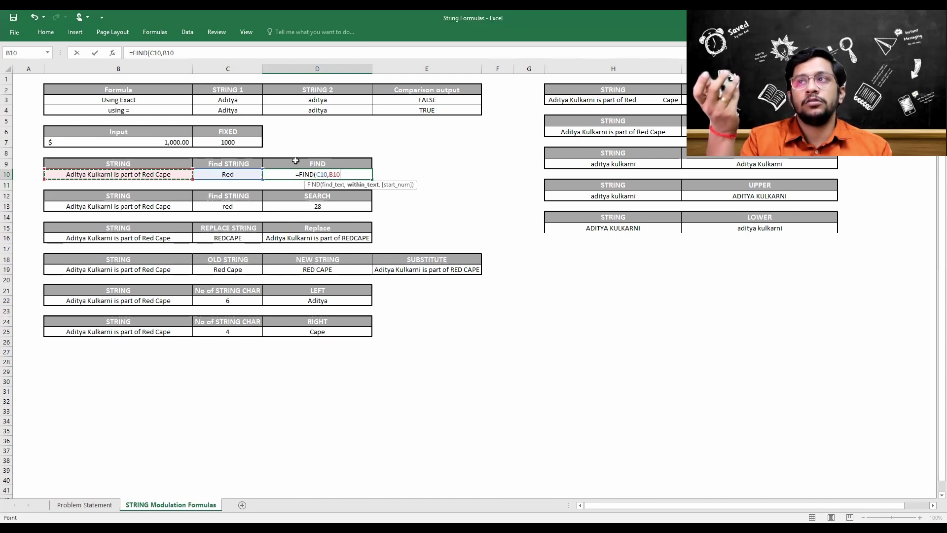
pyautogui.write(')')
pyautogui.press('Return')
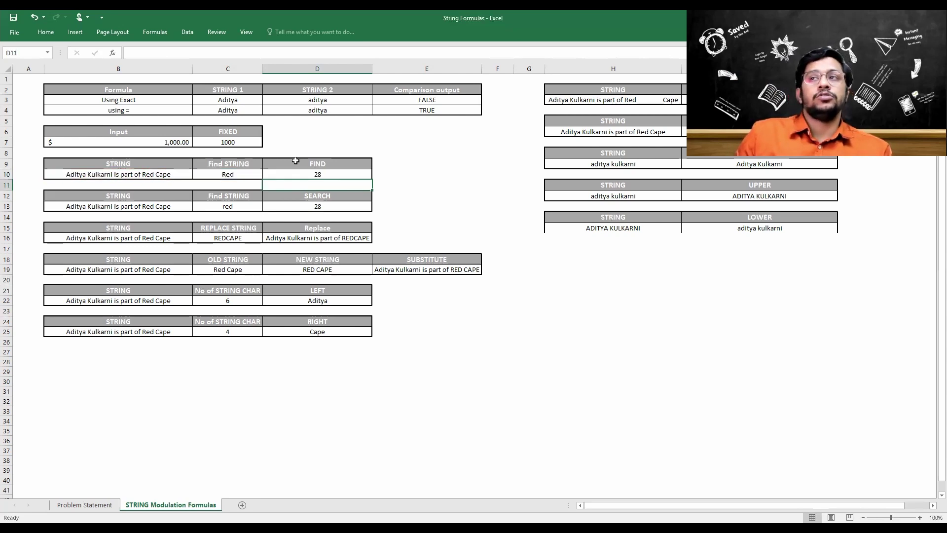
pyautogui.press('Up')
# Type the B10 sentence cut off at the R of Red ('... is part of R') into B11
pyautogui.press('Left')
pyautogui.press('Left')
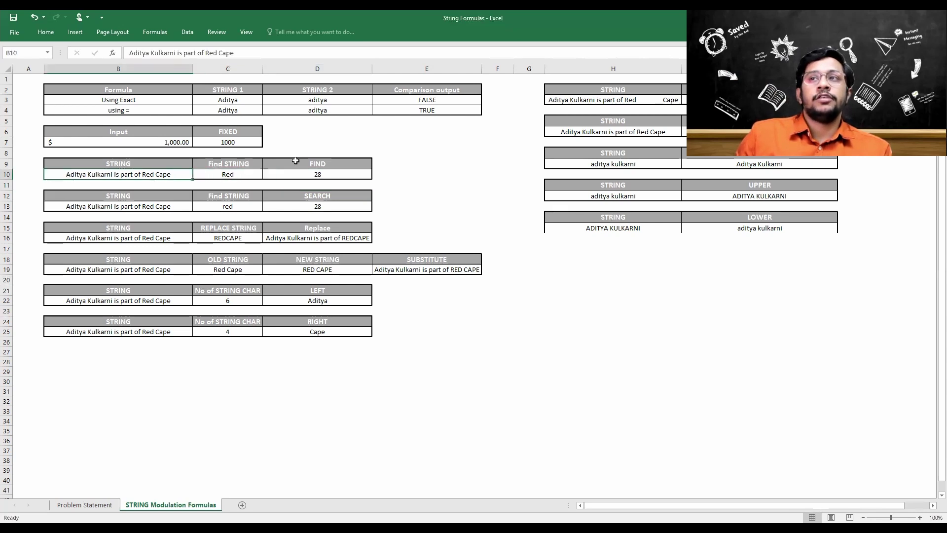
pyautogui.press('F2')
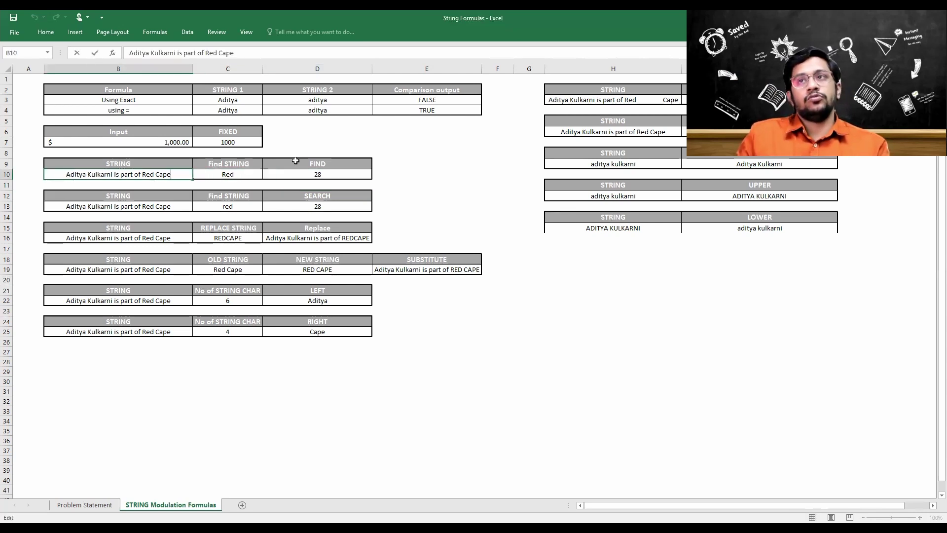
pyautogui.press('Left')
pyautogui.press('Left')
pyautogui.press('Left')
pyautogui.press('Left')
pyautogui.press('Left')
pyautogui.press('Left')
pyautogui.press('Left')
pyautogui.press('Left')
pyautogui.hotkey('shift', 'Left')
pyautogui.hotkey('shift', 'Left')
pyautogui.hotkey('shift', 'Left')
pyautogui.hotkey('shift', 'Left')
pyautogui.hotkey('shift', 'Left')
pyautogui.hotkey('shift', 'Left')
pyautogui.hotkey('shift', 'Left')
pyautogui.hotkey('shift', 'Left')
pyautogui.hotkey('shift', 'Left')
pyautogui.hotkey('shift', 'Left')
pyautogui.hotkey('shift', 'Left')
pyautogui.hotkey('shift', 'Left')
pyautogui.hotkey('shift', 'Left')
pyautogui.hotkey('shift', 'Left')
pyautogui.hotkey('shift', 'Left')
pyautogui.hotkey('shift', 'Left')
pyautogui.hotkey('shift', 'Left')
pyautogui.hotkey('shift', 'Left')
pyautogui.hotkey('shift', 'Left')
pyautogui.hotkey('shift', 'Left')
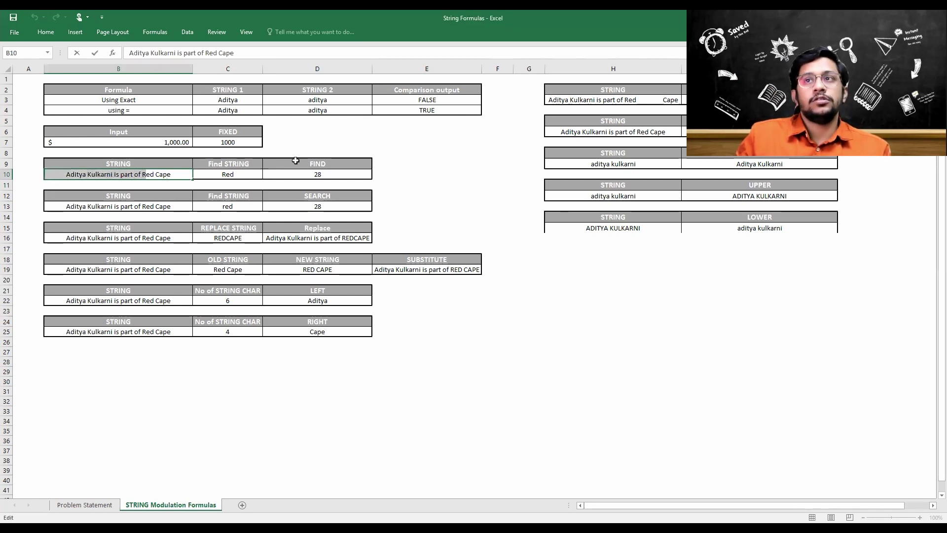
pyautogui.press('Return')
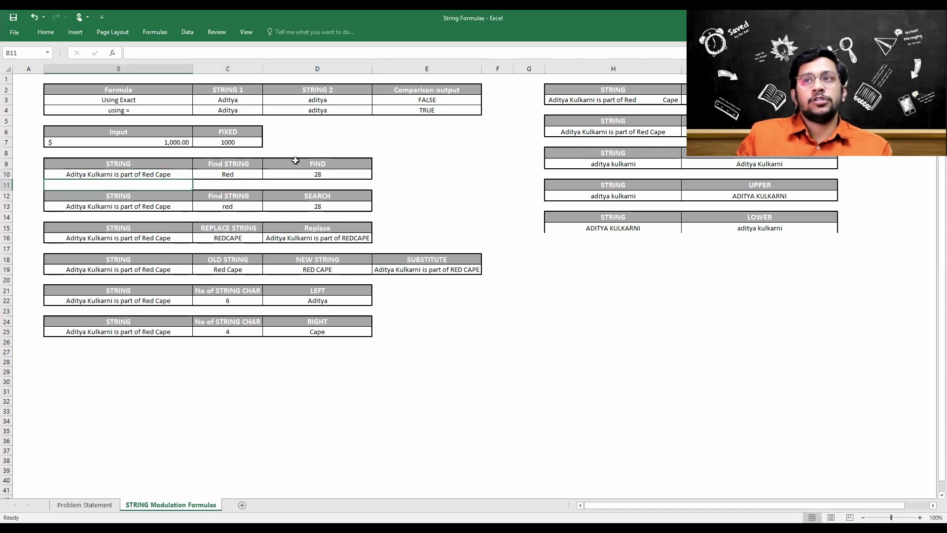
pyautogui.press('F2')
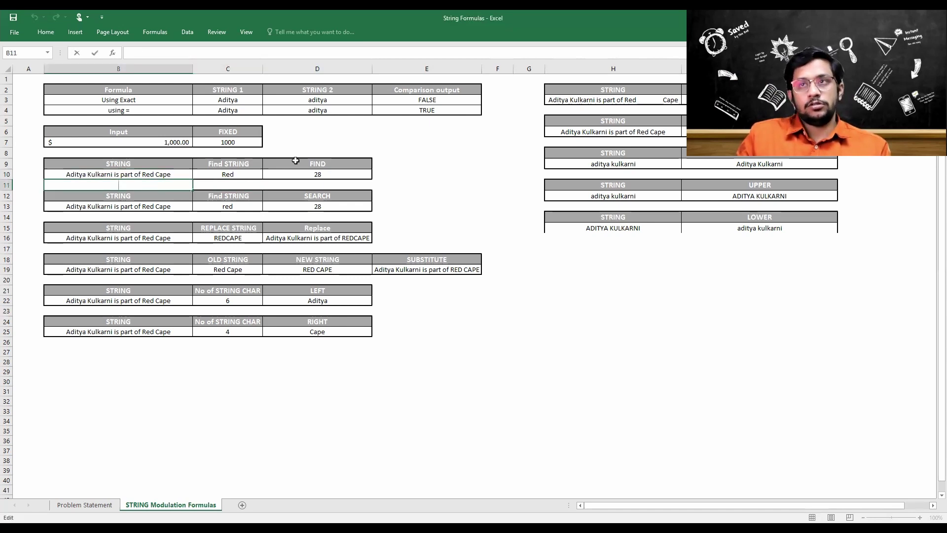
pyautogui.write('Aditya Kulkarni is part of R')
pyautogui.press('Tab')
# Add =LEN(B11) in C11 and copy it across into D11
pyautogui.write('=LEN(')
pyautogui.press('Left')
pyautogui.write(')')
pyautogui.press('Return')
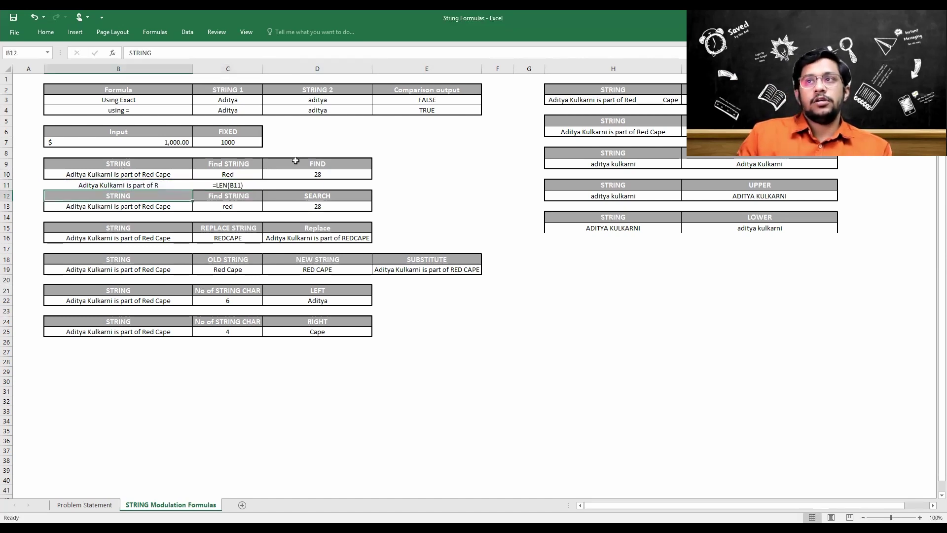
pyautogui.press('Up')
pyautogui.press('Right')
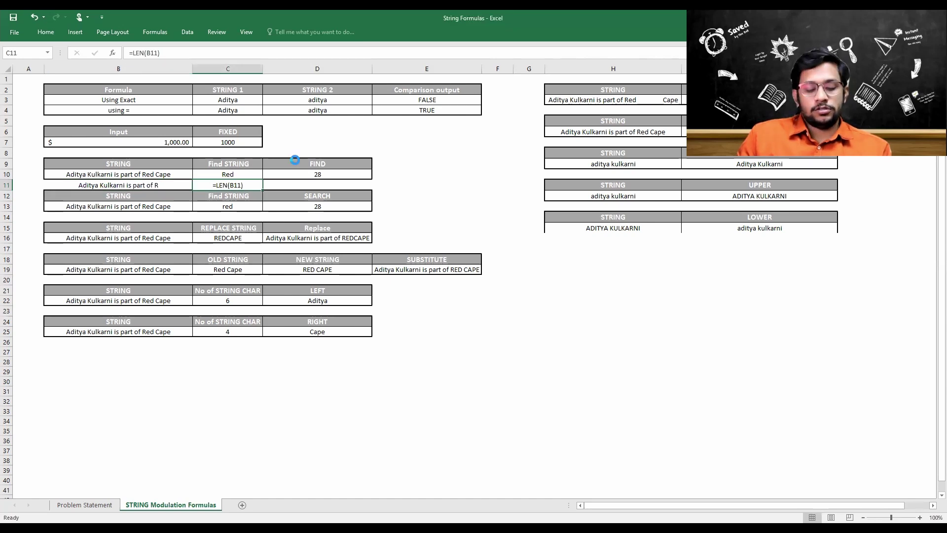
pyautogui.hotkey('ctrl', 'c')
pyautogui.press('Right')
pyautogui.hotkey('ctrl', 'v')
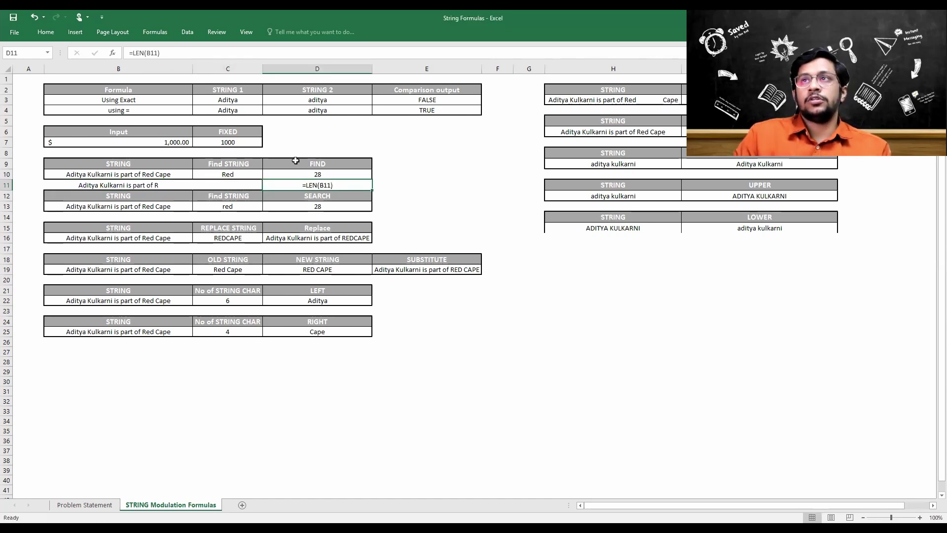
# Set D11 to General format and re-enter =LEN(B11), showing 28
pyautogui.click(46, 32)
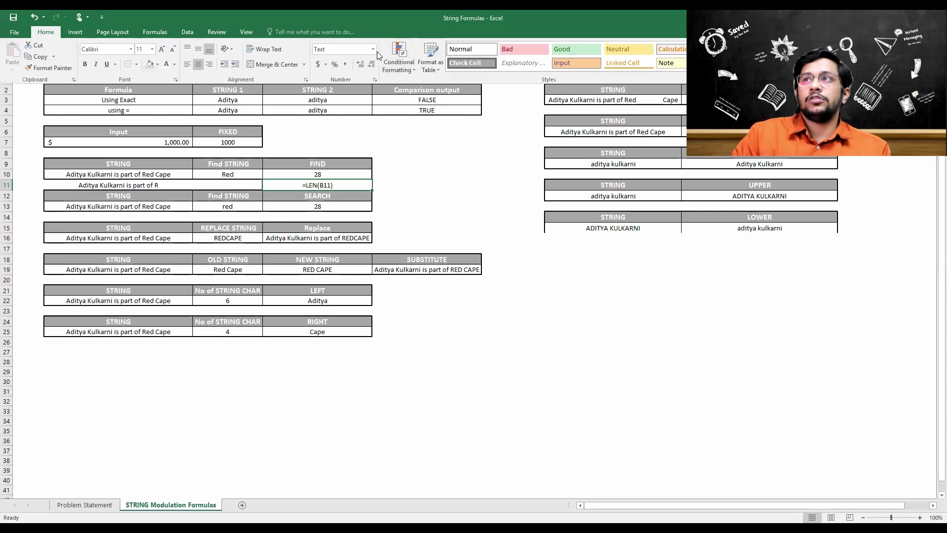
pyautogui.click(373, 49)
pyautogui.click(357, 61)
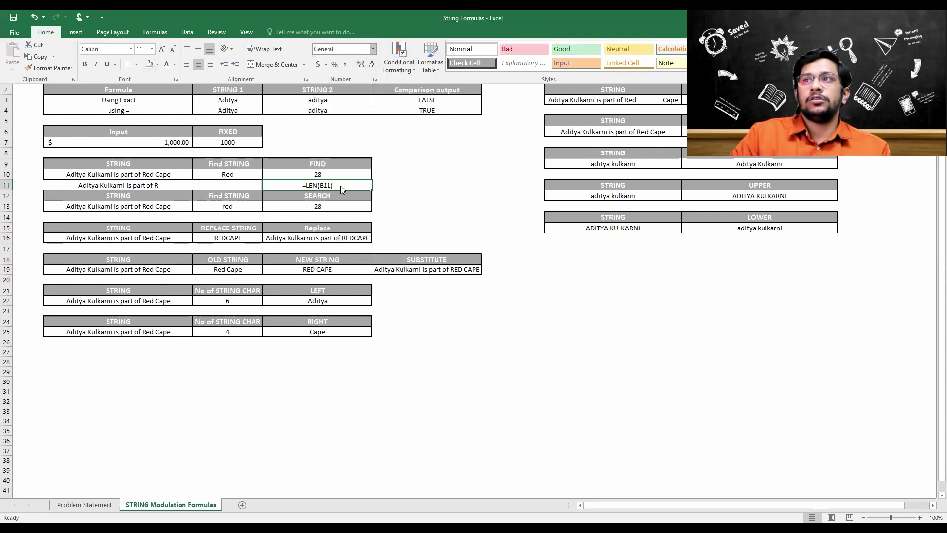
pyautogui.click(340, 185)
pyautogui.write('=')
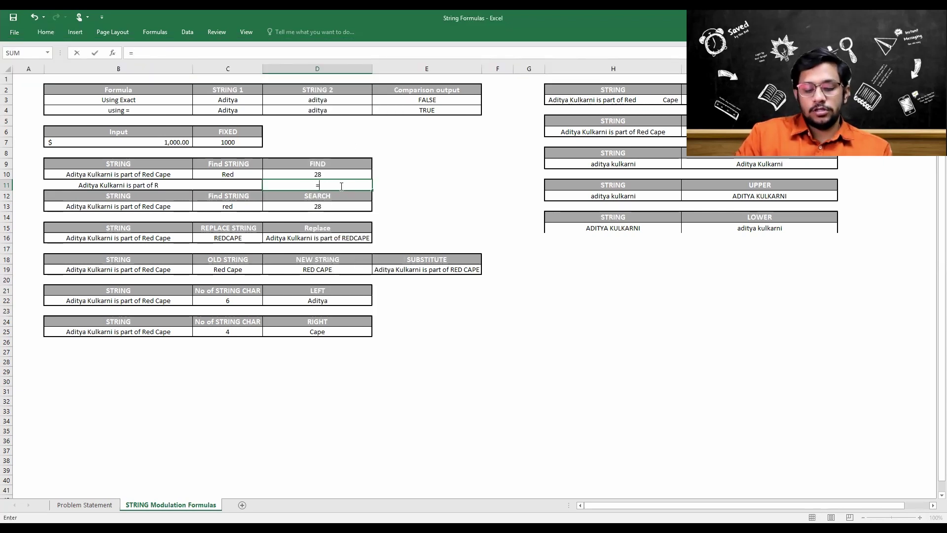
pyautogui.write('LEN(B11)')
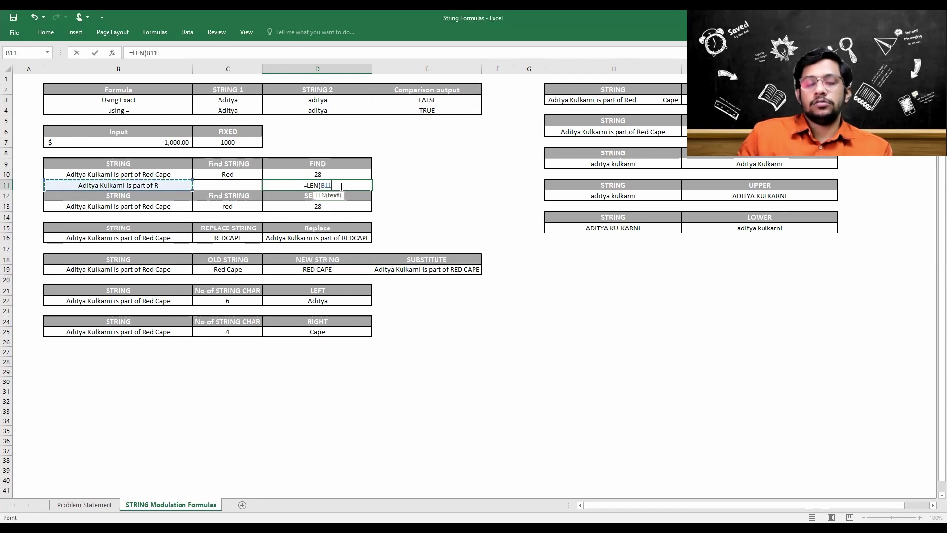
pyautogui.press('Return')
# Clear the check row B11:D11
pyautogui.press('Up')
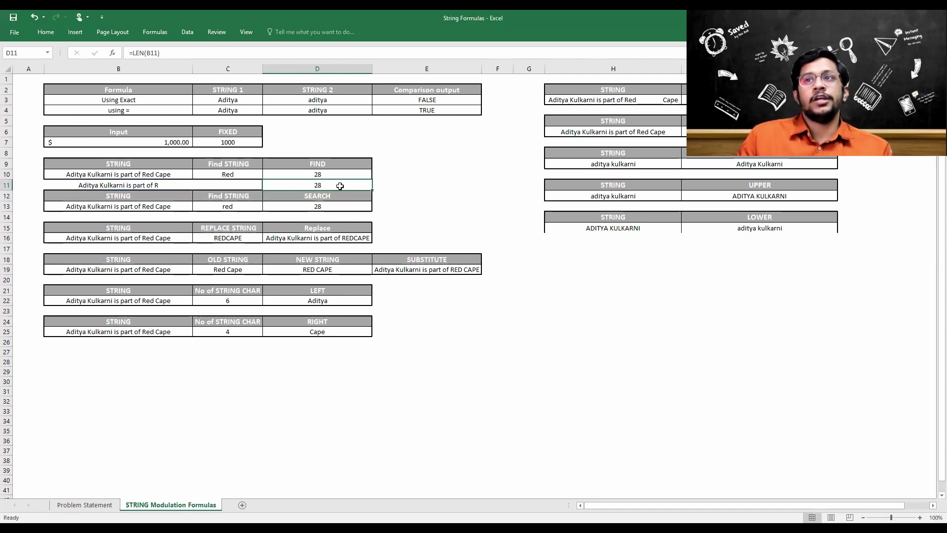
pyautogui.press('Left')
pyautogui.press('Left')
pyautogui.press('Left')
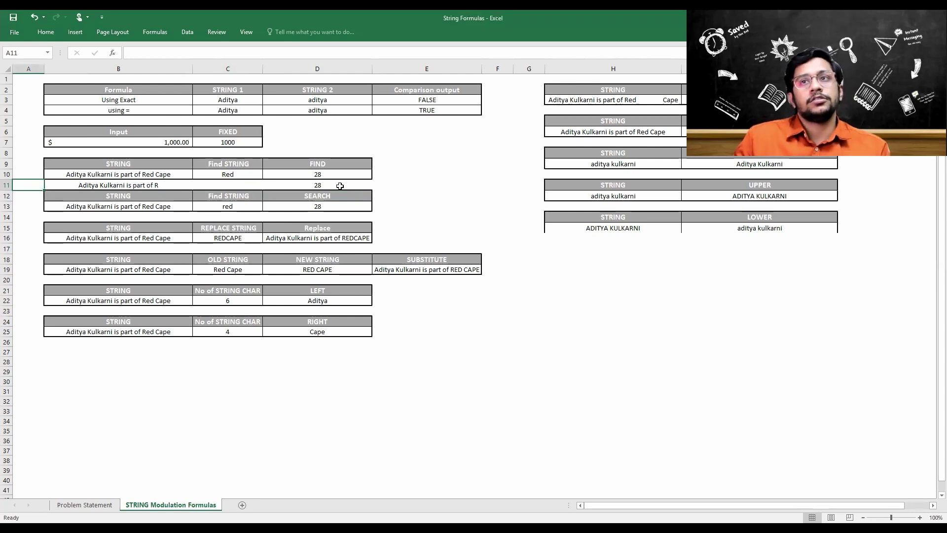
pyautogui.press('Right')
pyautogui.hotkey('shift', 'Right')
pyautogui.hotkey('shift', 'Right')
pyautogui.press('Delete')
pyautogui.press('Down')
pyautogui.press('Down')
# Change C10's find text from Red to lowercase red
pyautogui.press('Up')
pyautogui.press('Up')
pyautogui.press('Up')
pyautogui.press('Right')
pyautogui.press('Right')
pyautogui.press('Left')
pyautogui.press('F2')
pyautogui.press('Home')
pyautogui.press('BackSpace')
pyautogui.write('r')
pyautogui.press('Return')
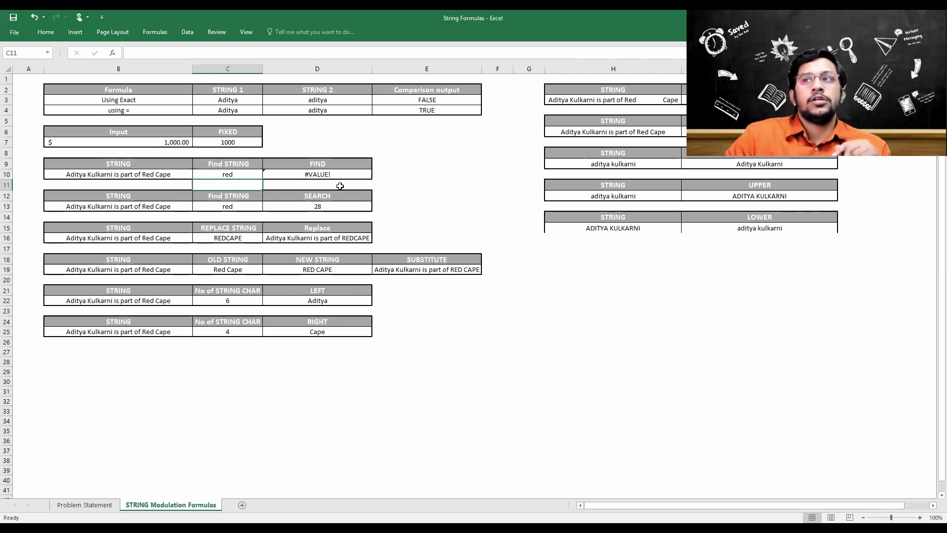
# Shorten C10's search text from red to ed so FIND returns 29
pyautogui.doubleClick(228, 175)
pyautogui.press('BackSpace')
pyautogui.press('Return')
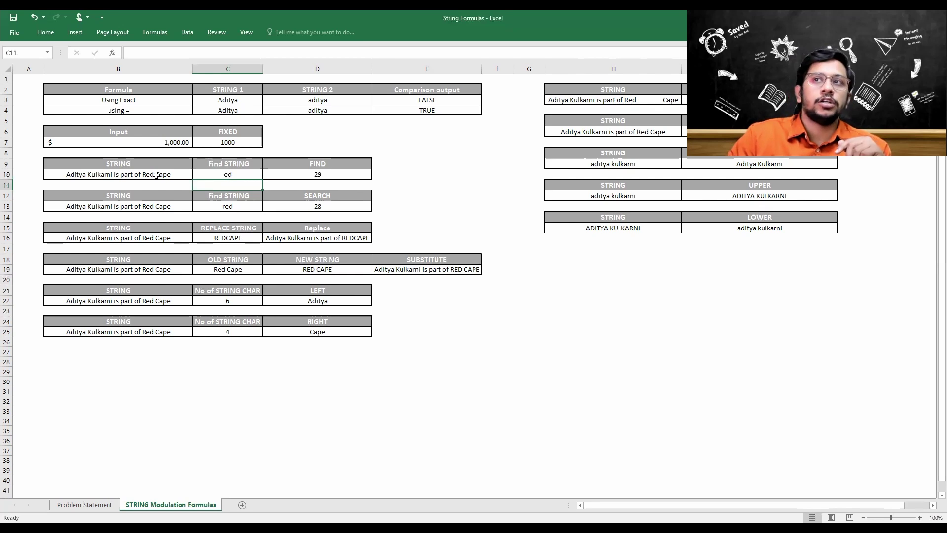
pyautogui.click(225, 173)
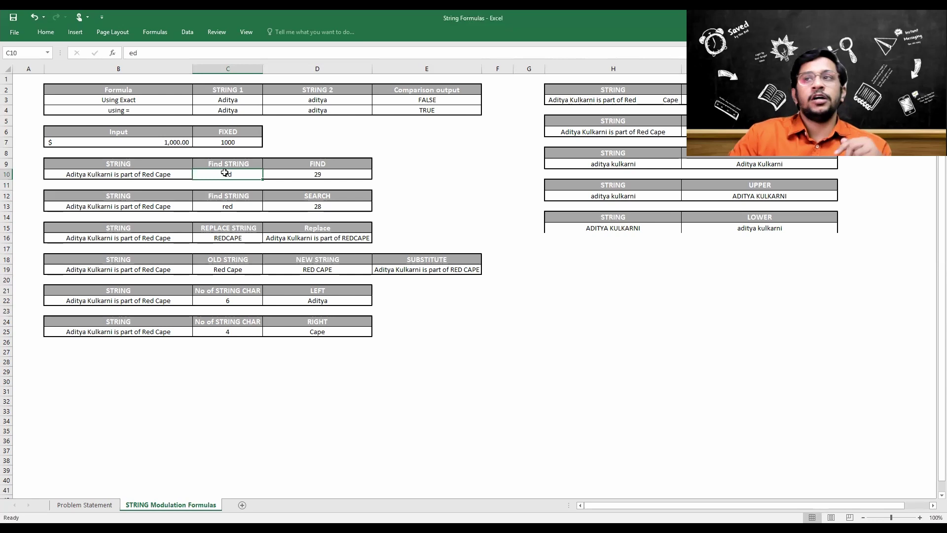
pyautogui.click(278, 208)
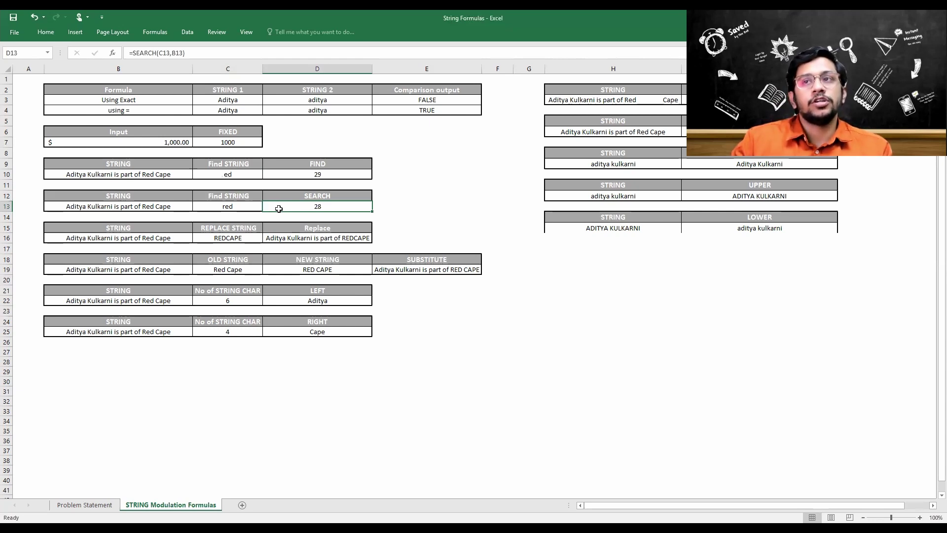
# Enter =SEARCH(C13,B13) in D13
pyautogui.write('=')
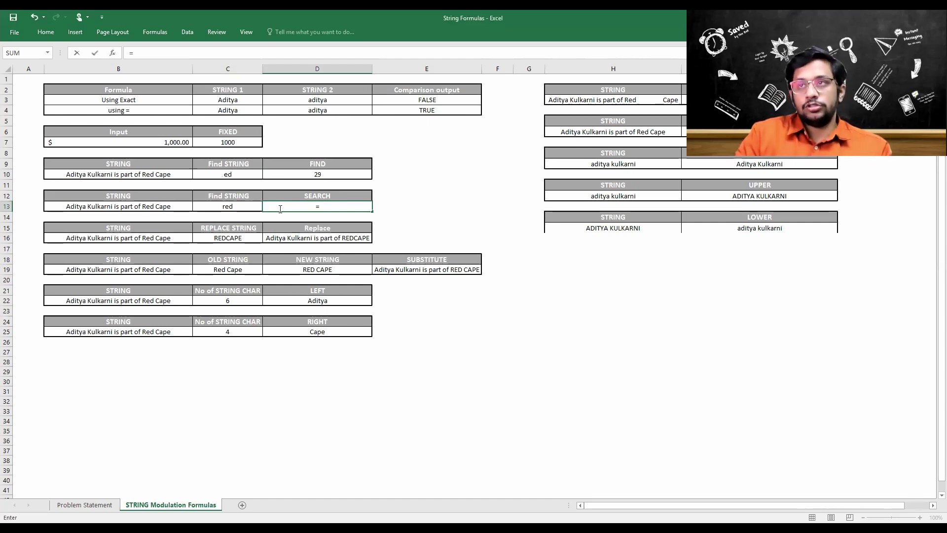
pyautogui.write('search')
pyautogui.press('Tab')
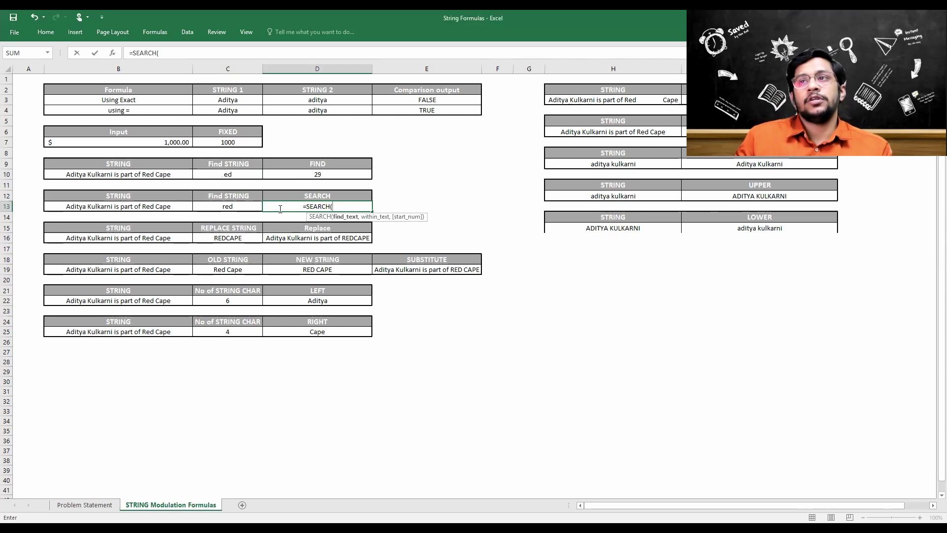
pyautogui.press('Left')
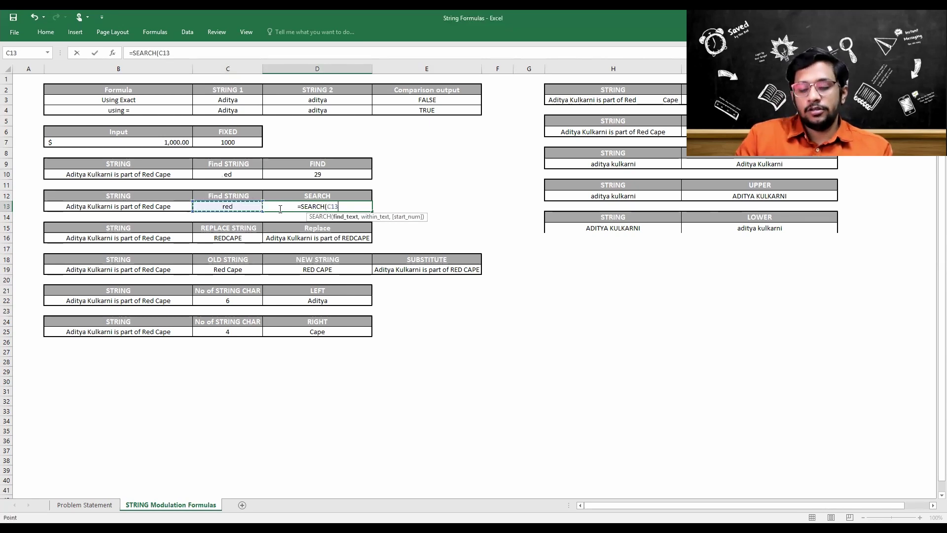
pyautogui.write(',')
pyautogui.press('Left')
pyautogui.press('Left')
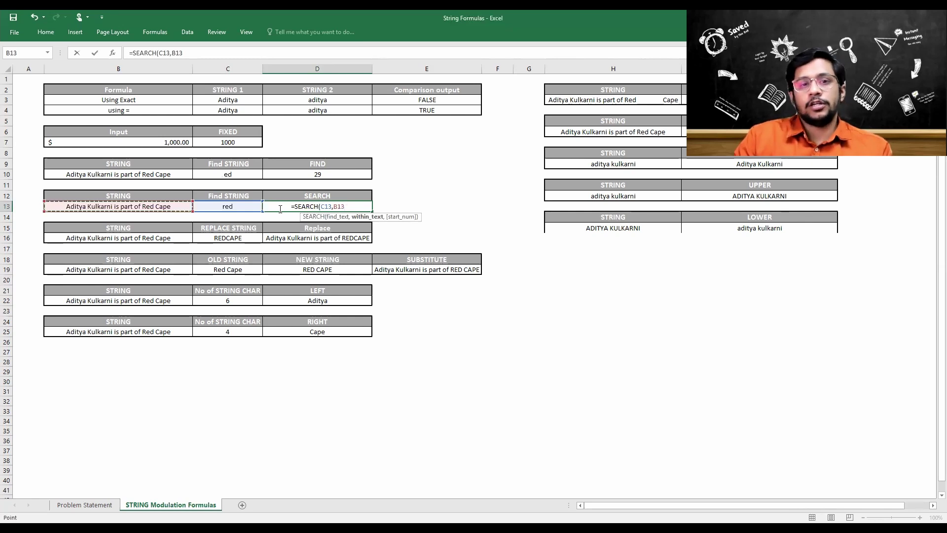
pyautogui.write(')')
pyautogui.press('Return')
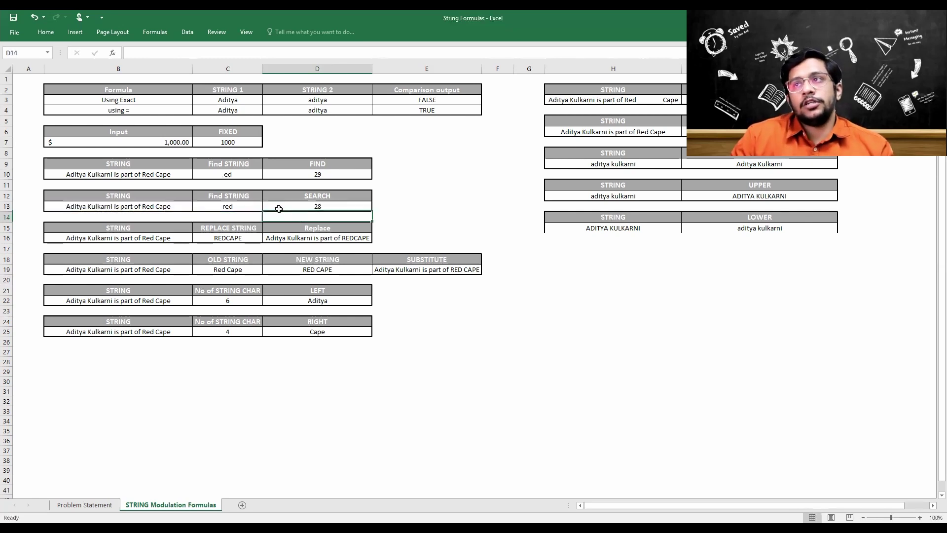
# Capitalise C13's search text to Red and confirm SEARCH still returns 28
pyautogui.click(278, 209)
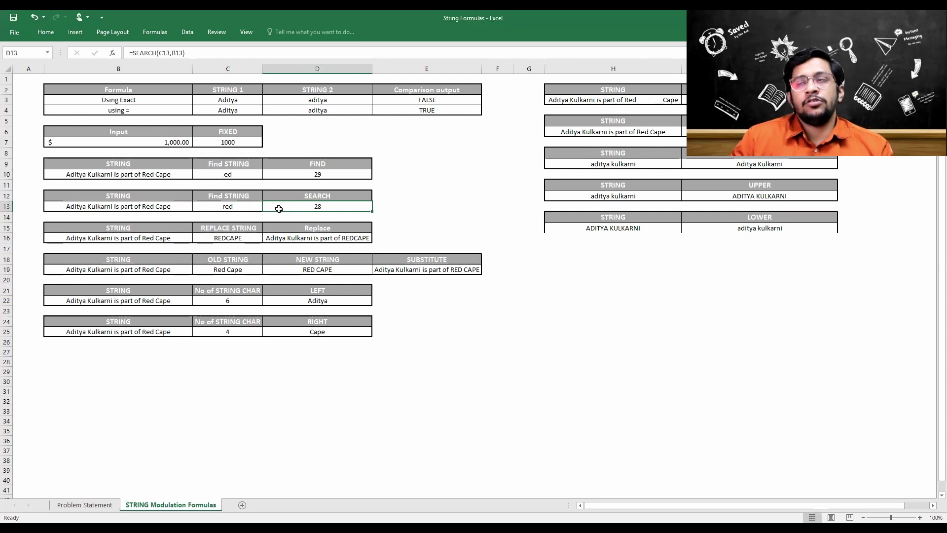
pyautogui.press('Left')
pyautogui.press('Left')
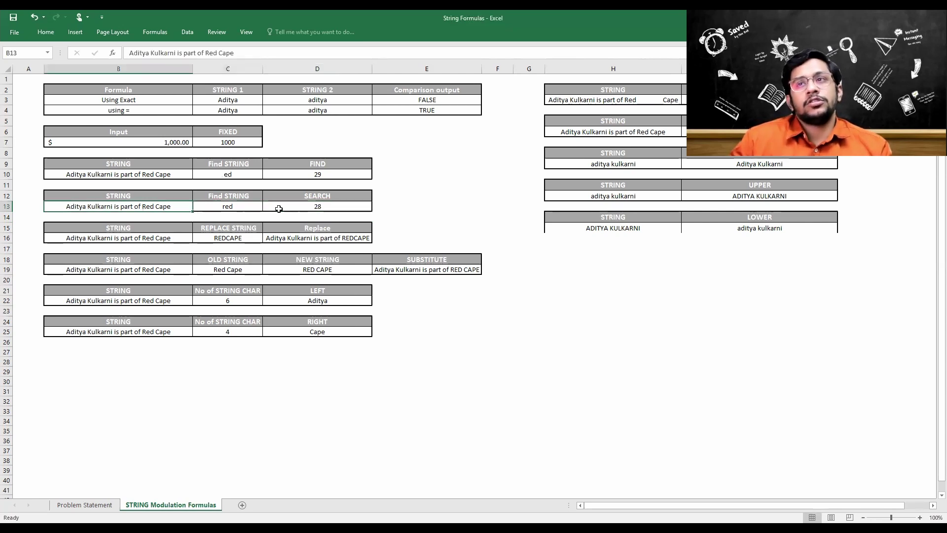
pyautogui.press('Right')
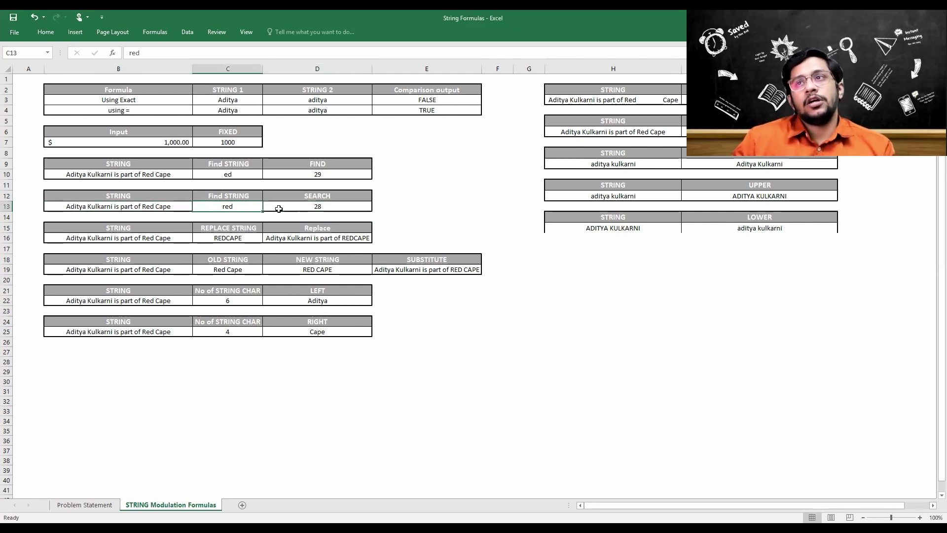
pyautogui.press('F2')
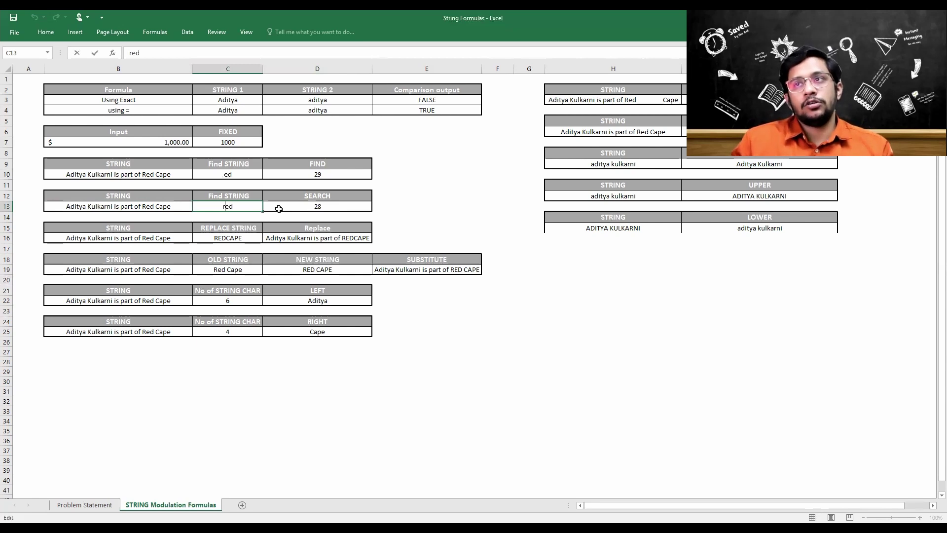
pyautogui.hotkey('shift', 'Left')
pyautogui.write('R')
pyautogui.press('Return')
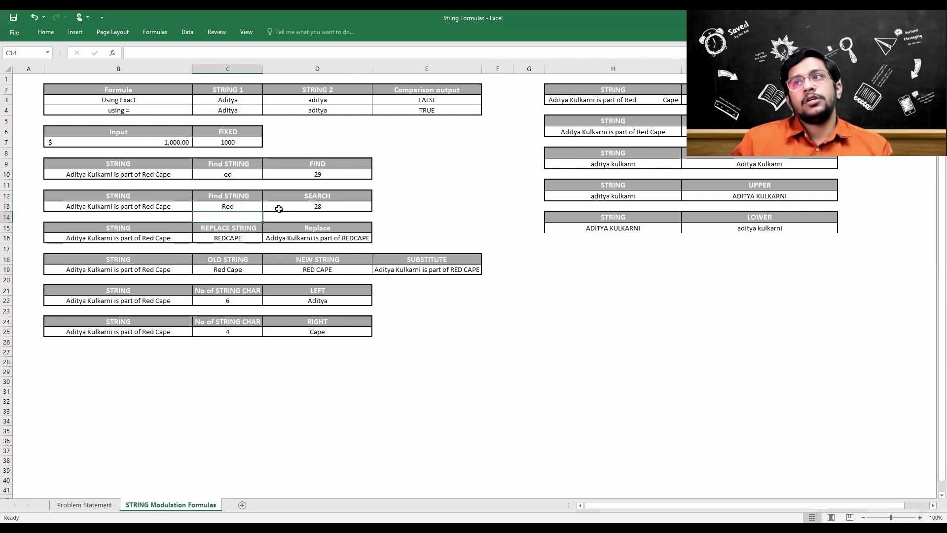
pyautogui.click(279, 208)
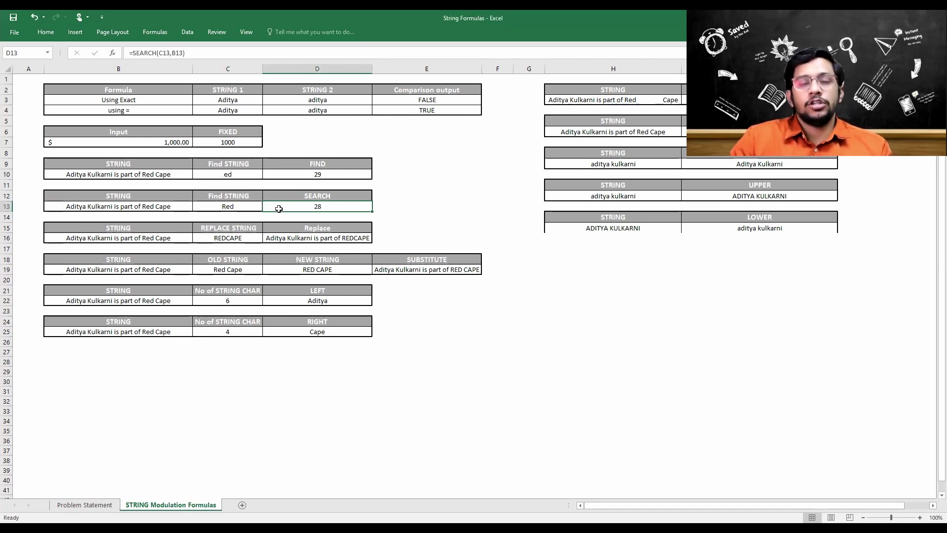
pyautogui.click(304, 239)
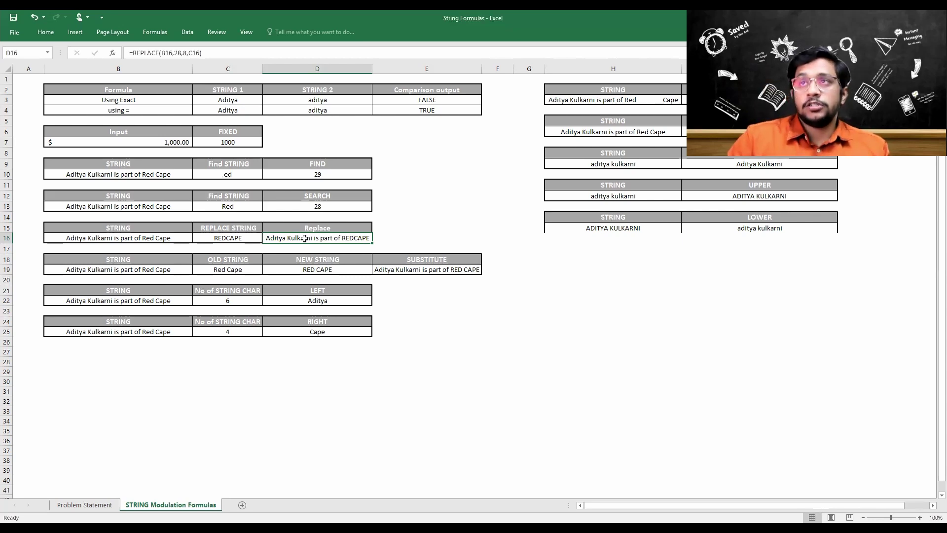
# Enter =REPLACE(B16,28,8,C16) in D16 so the sentence now ends in REDCAPE
pyautogui.write('=')
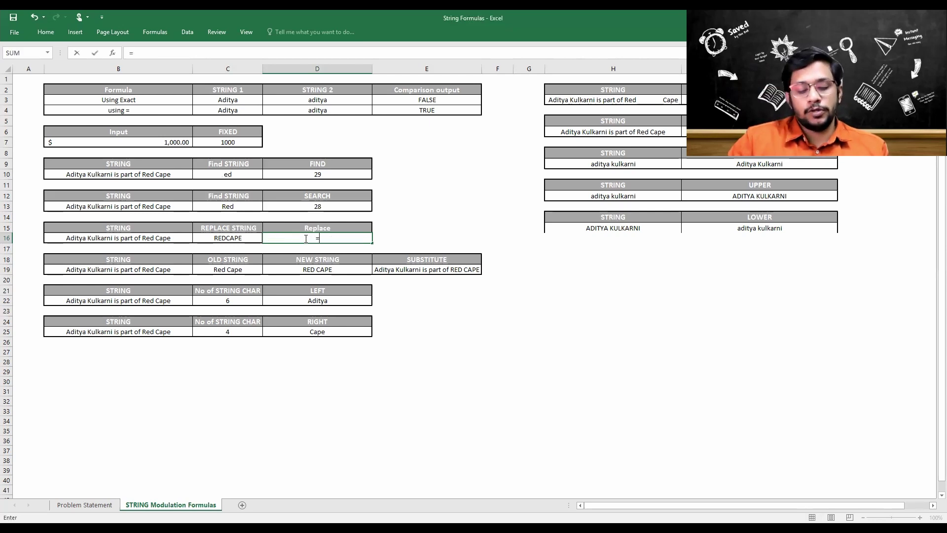
pyautogui.write('REPLACE(')
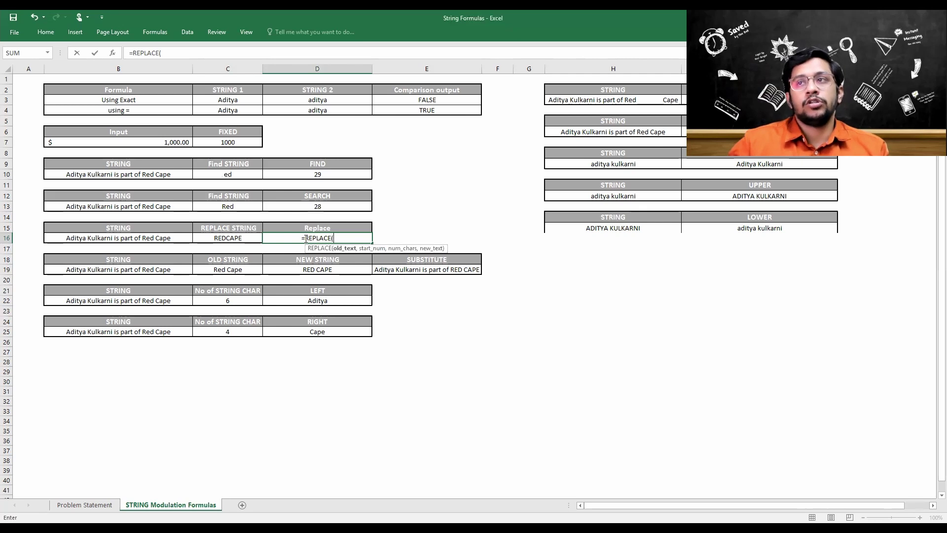
pyautogui.press('Left')
pyautogui.press('Left')
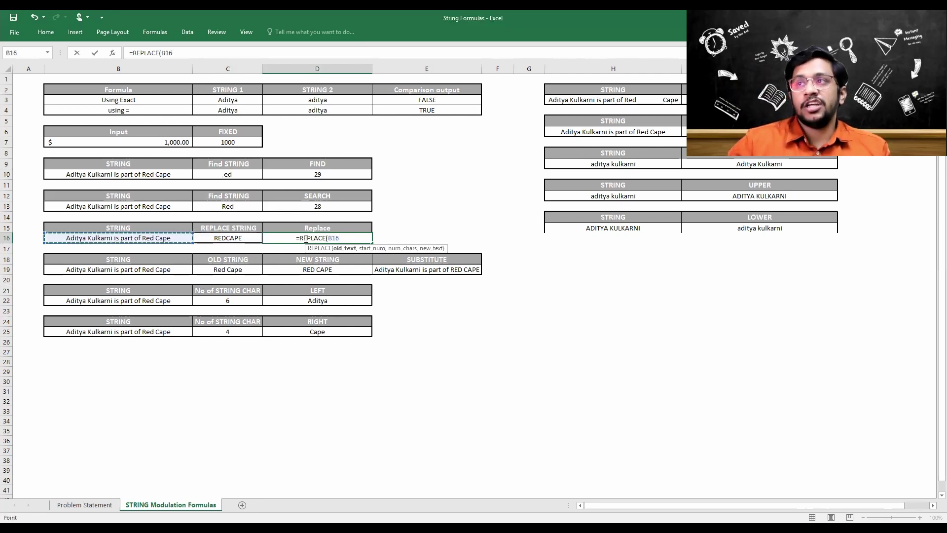
pyautogui.write(',')
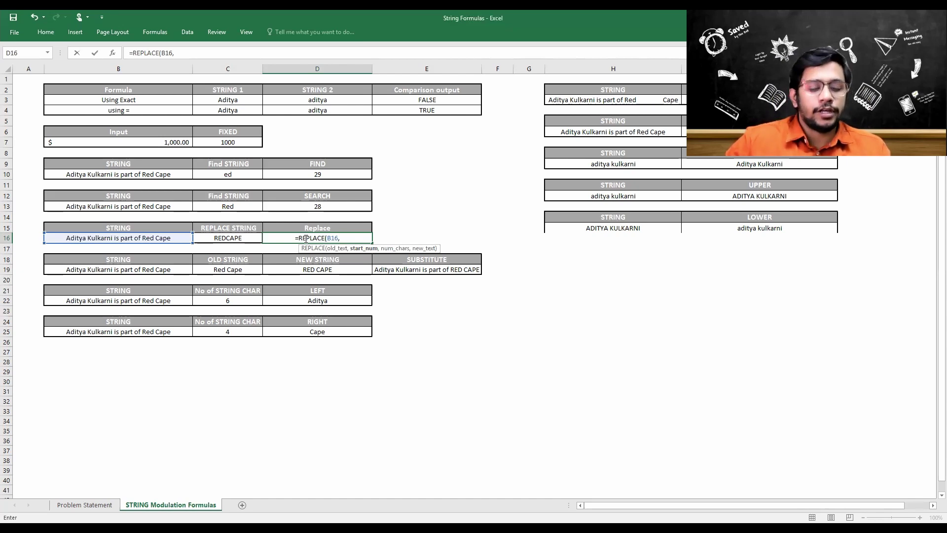
pyautogui.write('2')
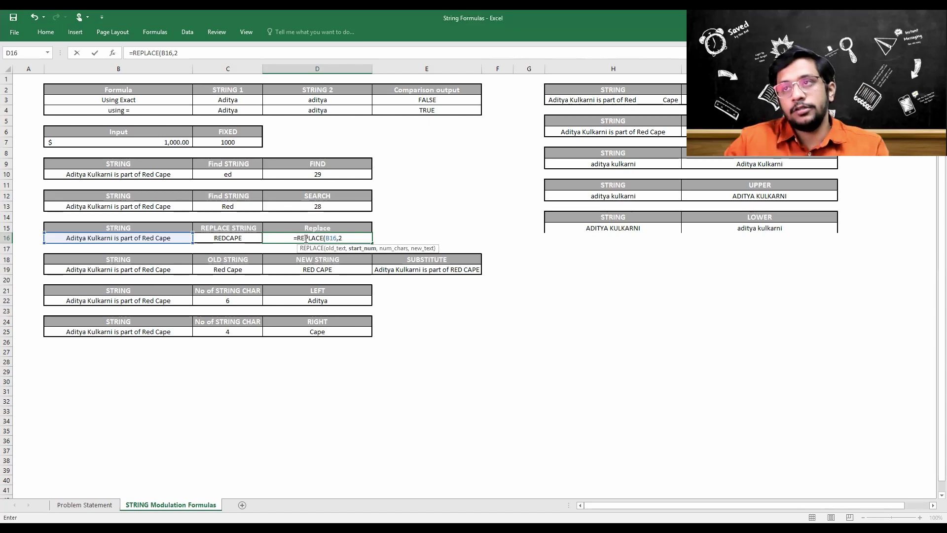
pyautogui.write('8.')
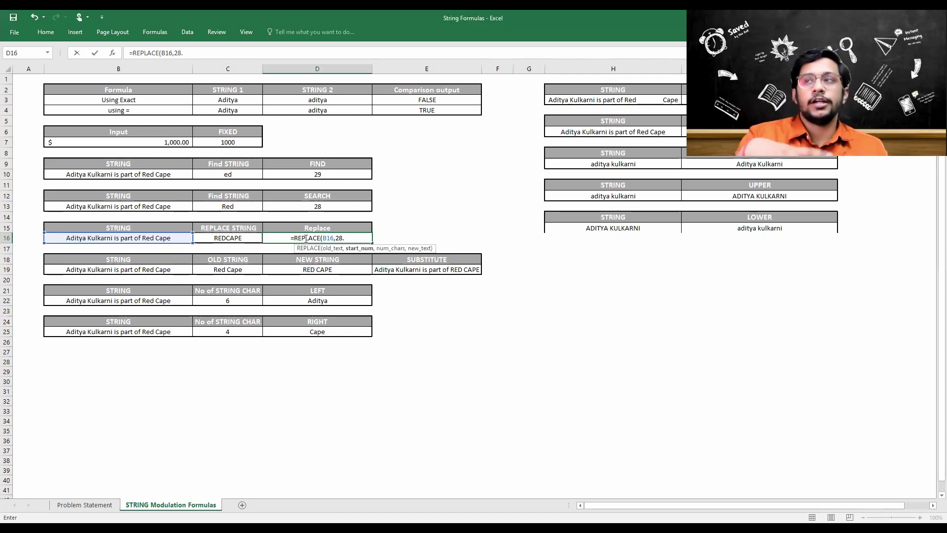
pyautogui.press('BackSpace')
pyautogui.write(',8')
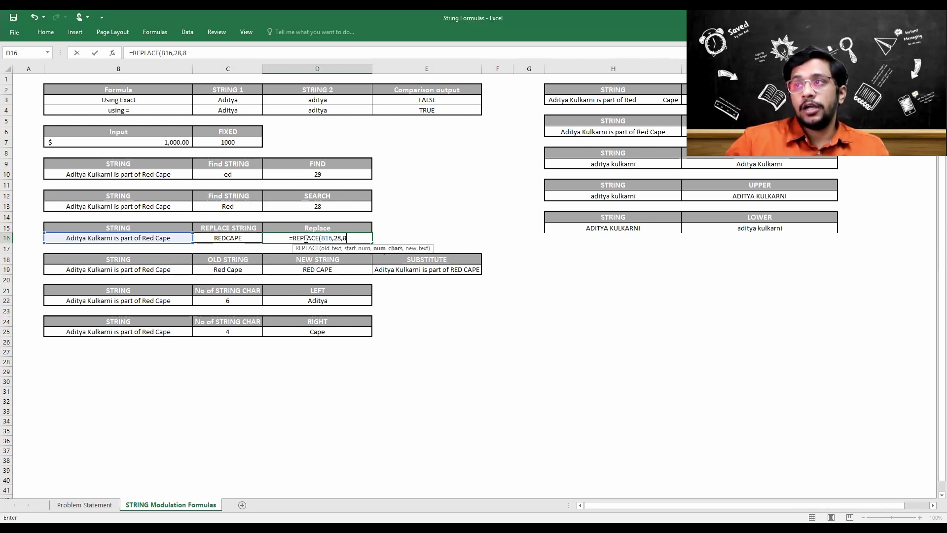
pyautogui.write(',')
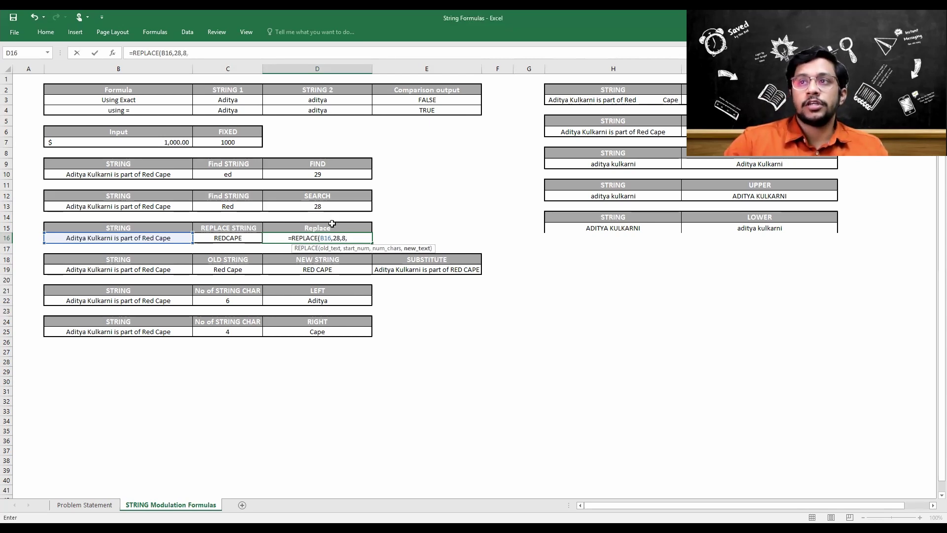
pyautogui.click(231, 239)
pyautogui.write(')')
pyautogui.press('Return')
pyautogui.press('Up')
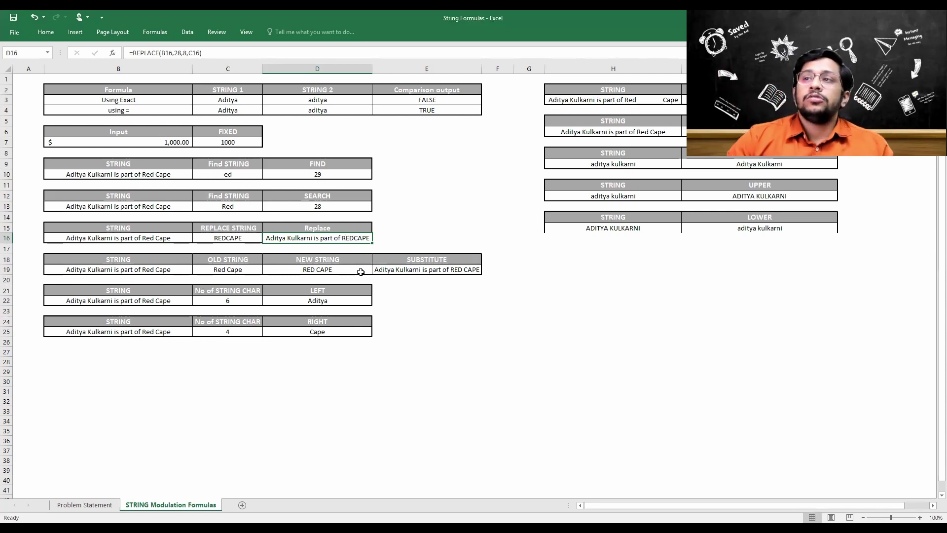
pyautogui.click(393, 269)
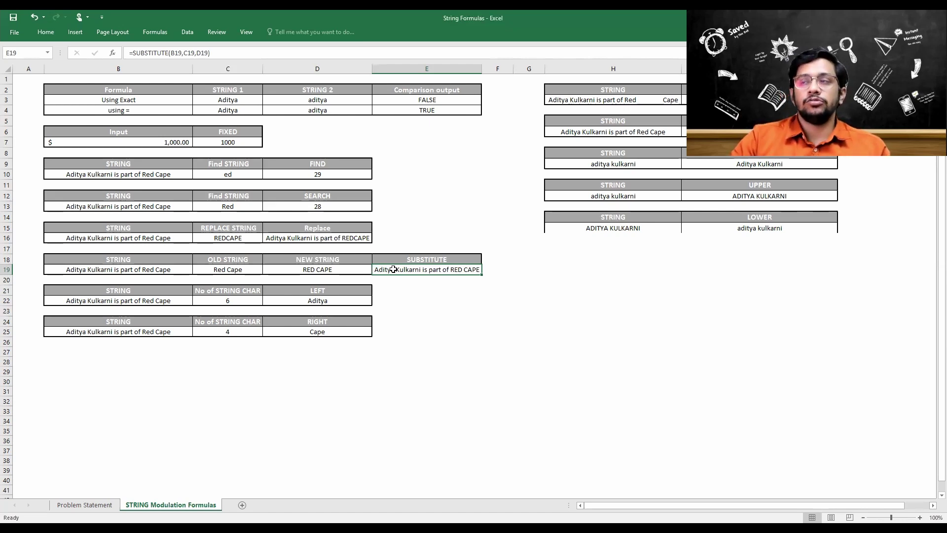
# Rewrite E19 as =SUBSTITUTE(B19,C19,D19), turning Red Cape into RED CAPE
pyautogui.tripleClick(393, 269)
pyautogui.write('=')
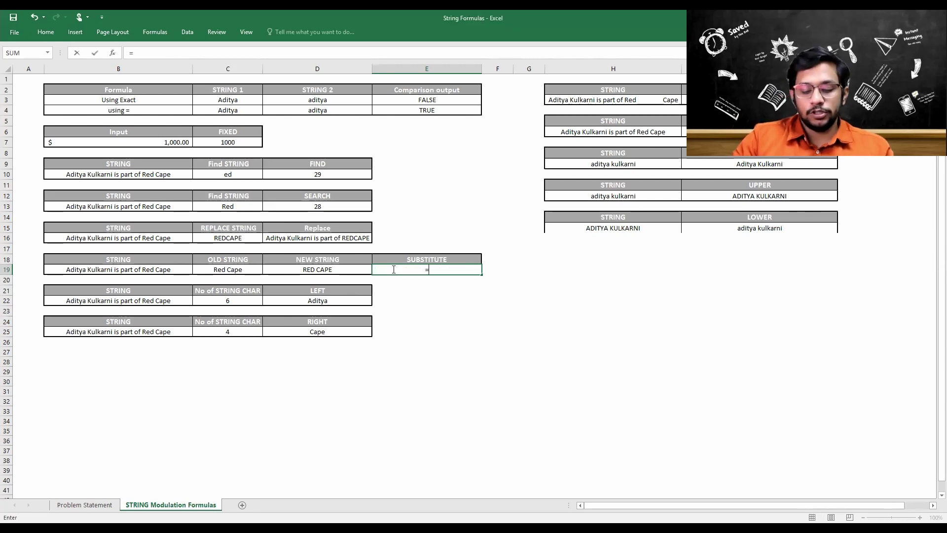
pyautogui.write('su')
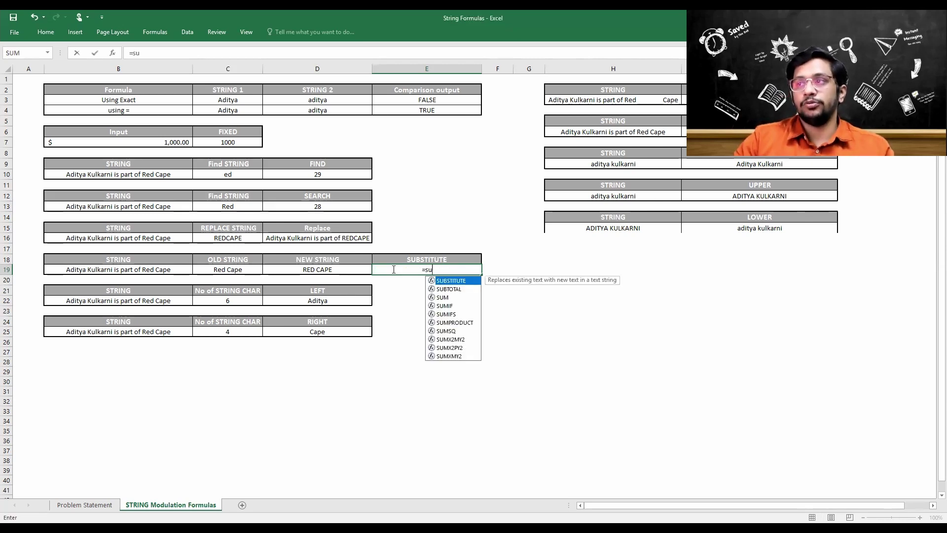
pyautogui.press('Tab')
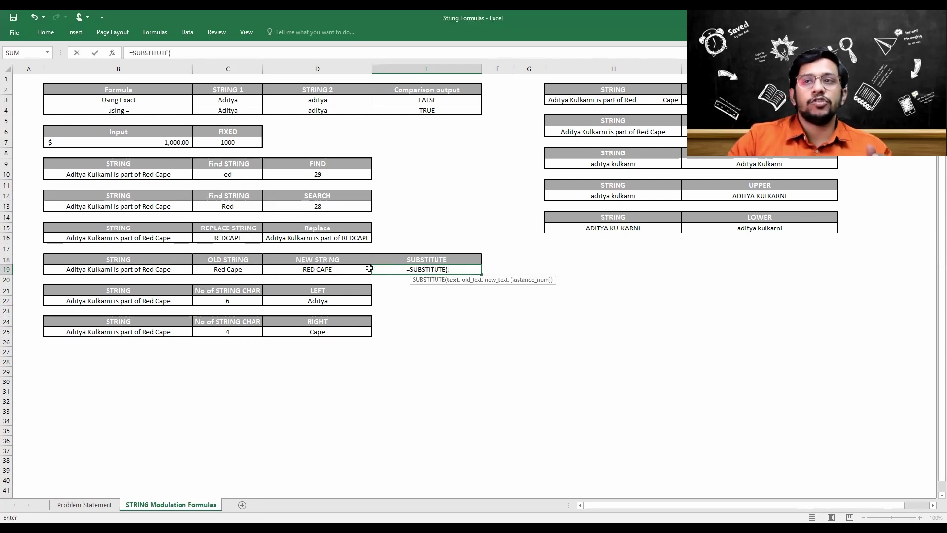
pyautogui.click(148, 271)
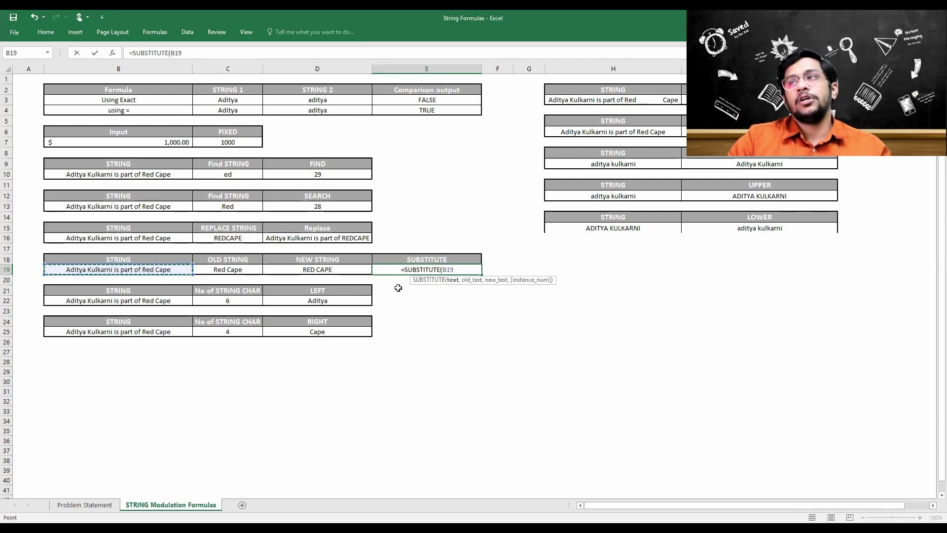
pyautogui.write(',')
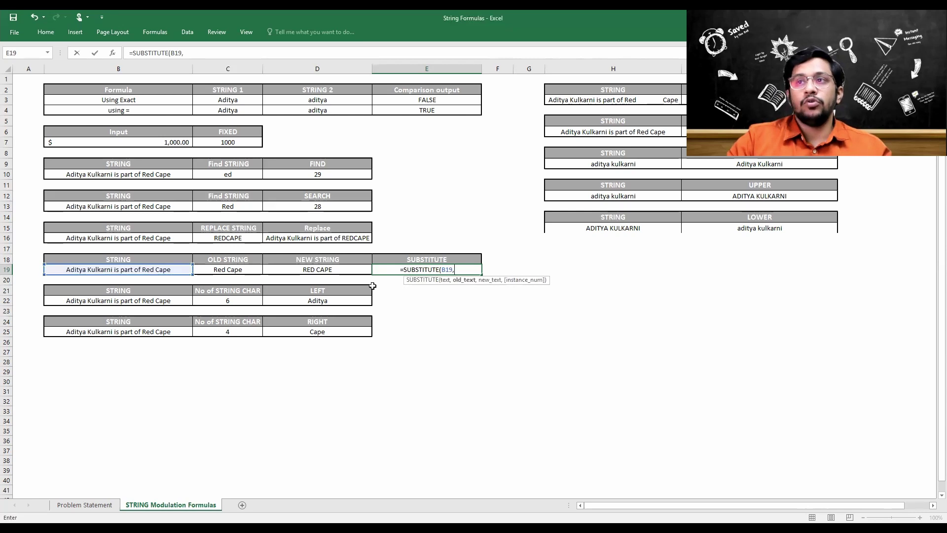
pyautogui.click(236, 271)
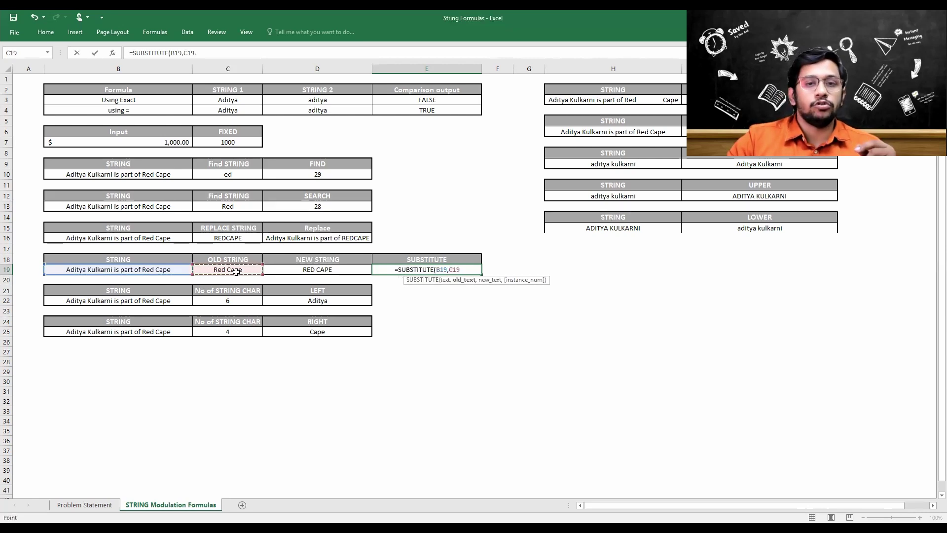
pyautogui.write(',')
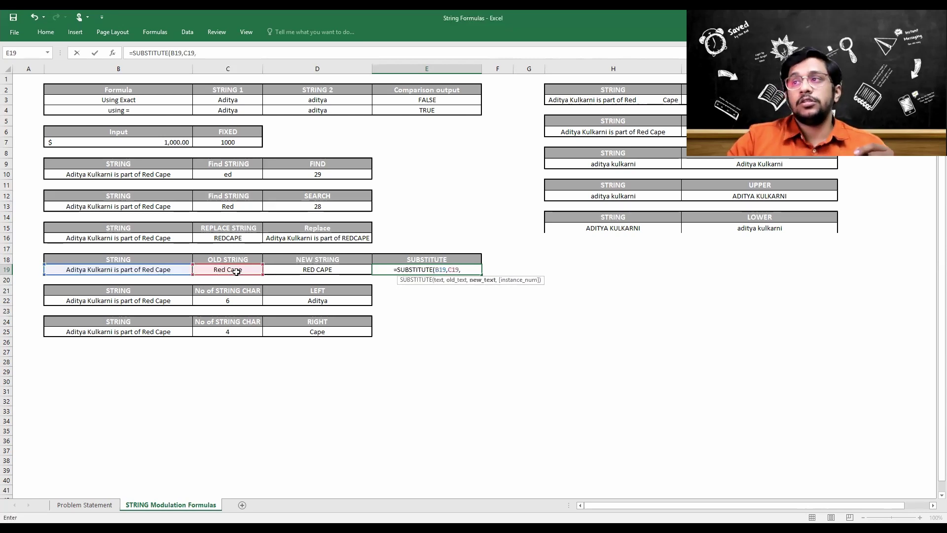
pyautogui.click(332, 270)
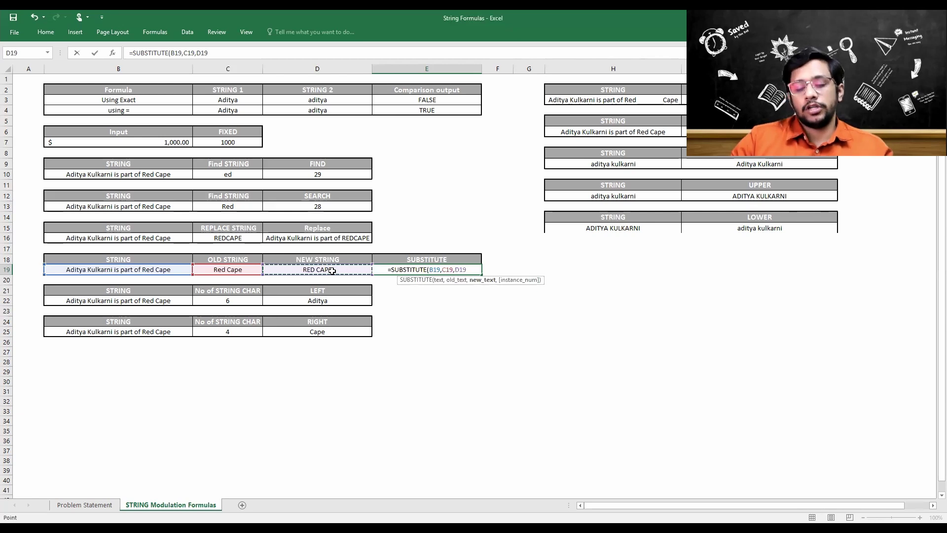
pyautogui.write(')')
pyautogui.press('Return')
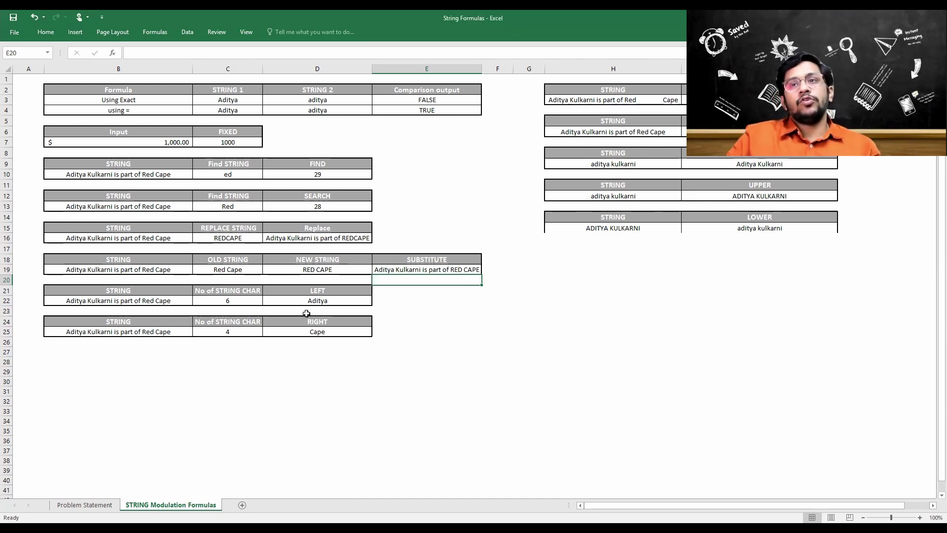
# Re-enter D22 as =LEFT(B22,C22), then select the string's first word in B22
pyautogui.click(297, 299)
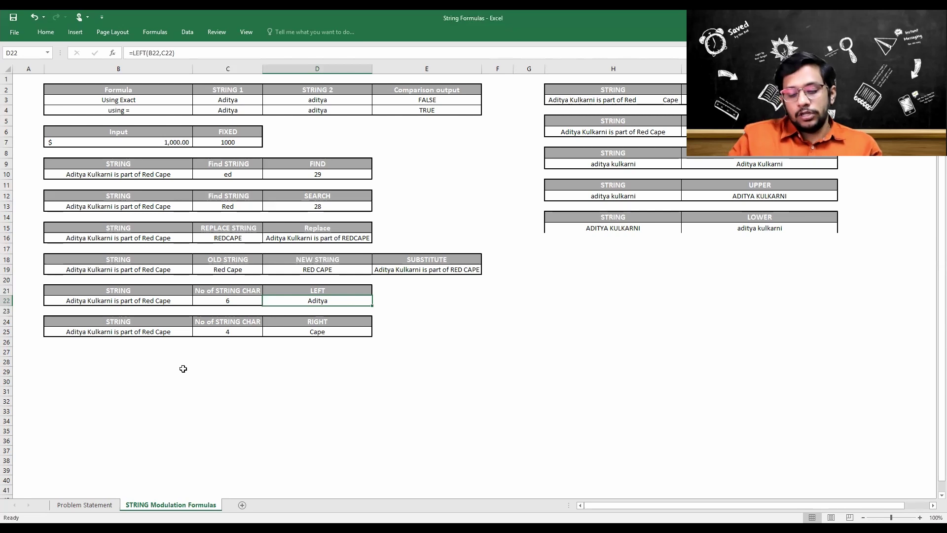
pyautogui.write('=')
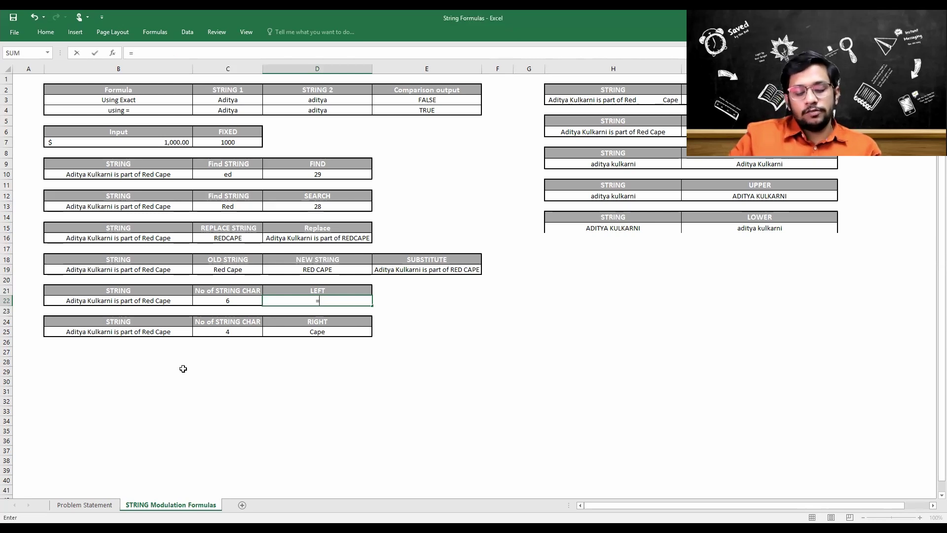
pyautogui.write('LEFT(')
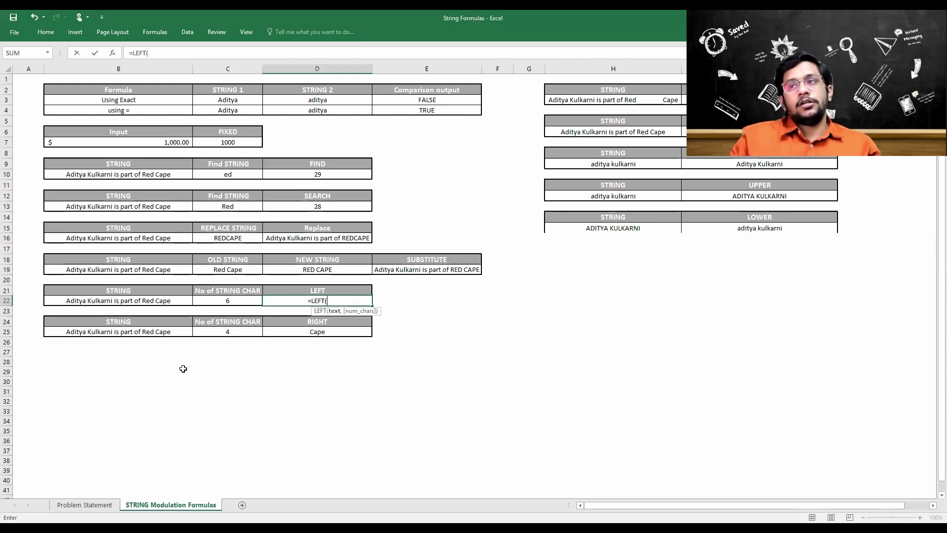
pyautogui.press('Left')
pyautogui.press('Left')
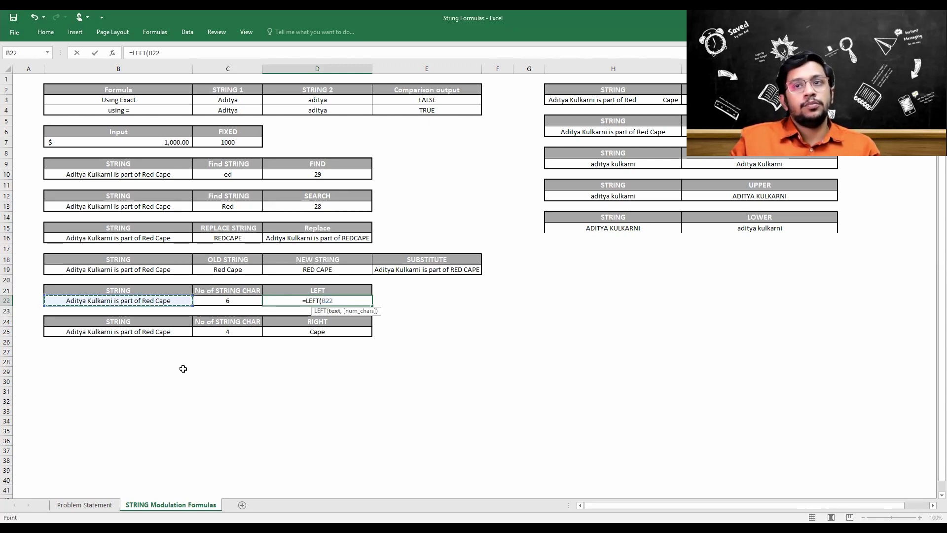
pyautogui.write(',')
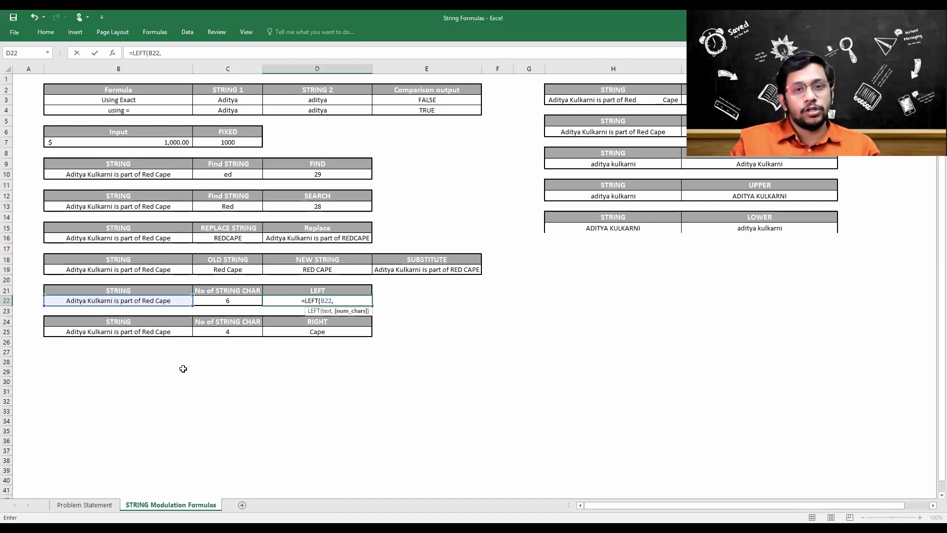
pyautogui.press('Left')
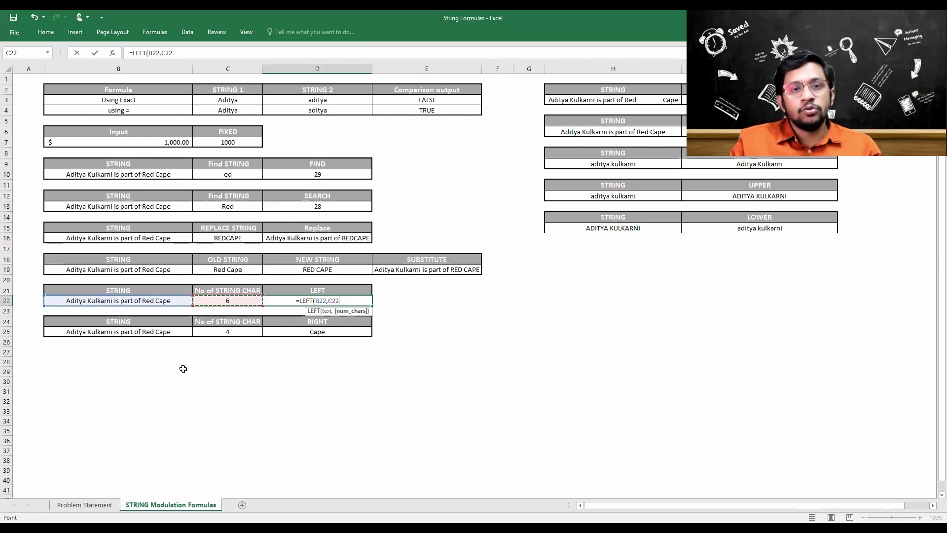
pyautogui.write(')')
pyautogui.press('Return')
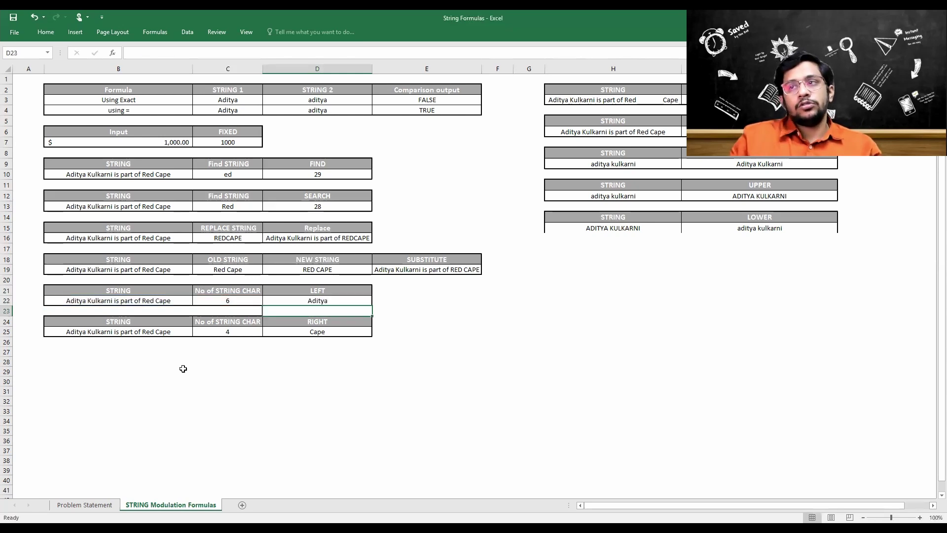
pyautogui.doubleClick(85, 301)
pyautogui.doubleClick(85, 300)
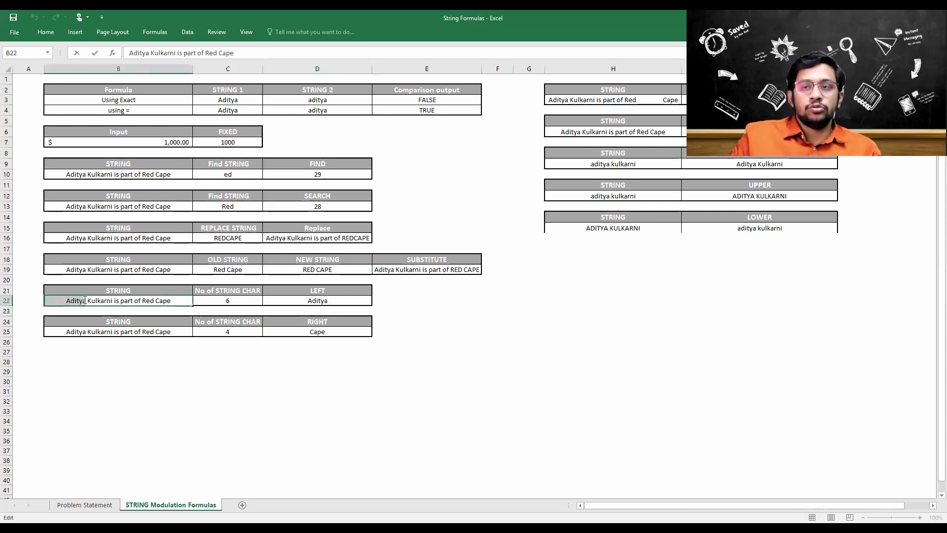
# Change the B22 string's first word to Bob and the C22 character count to 3
pyautogui.write('Bob')
pyautogui.press('Return')
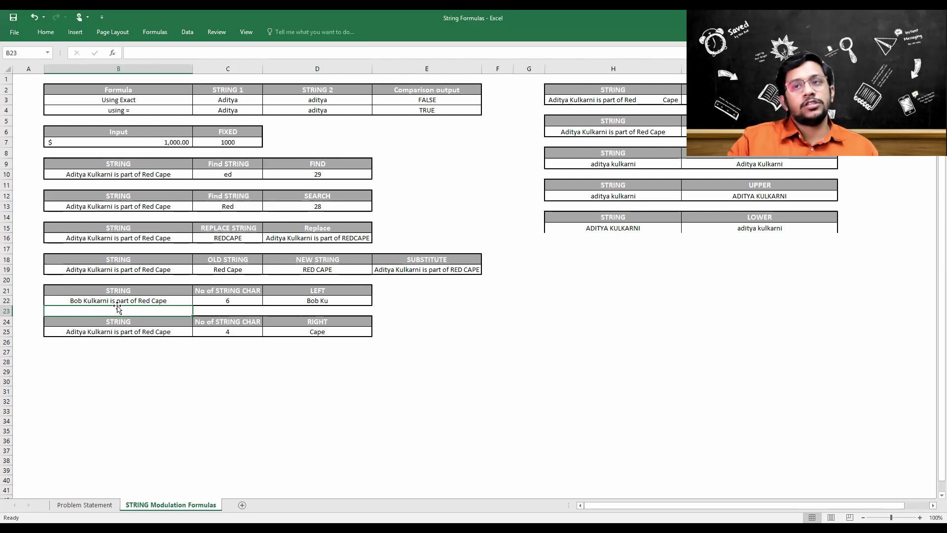
pyautogui.click(216, 301)
pyautogui.write('3')
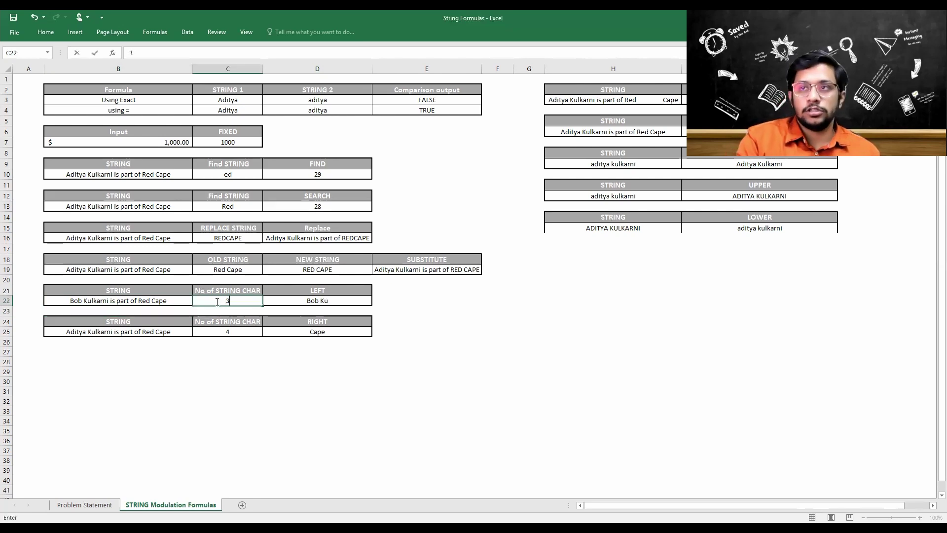
pyautogui.press('Return')
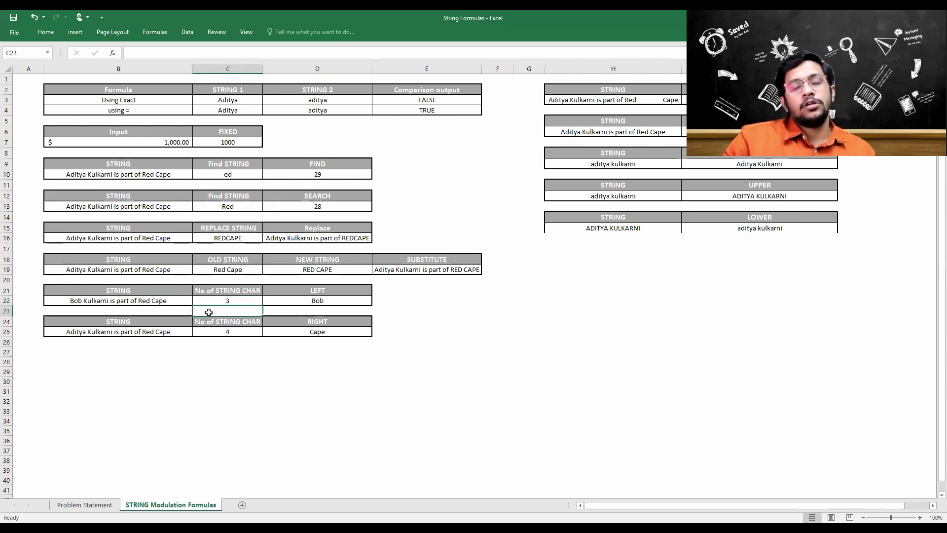
pyautogui.click(293, 335)
# Enter =RIGHT(B25,C25) in D25
pyautogui.write('=')
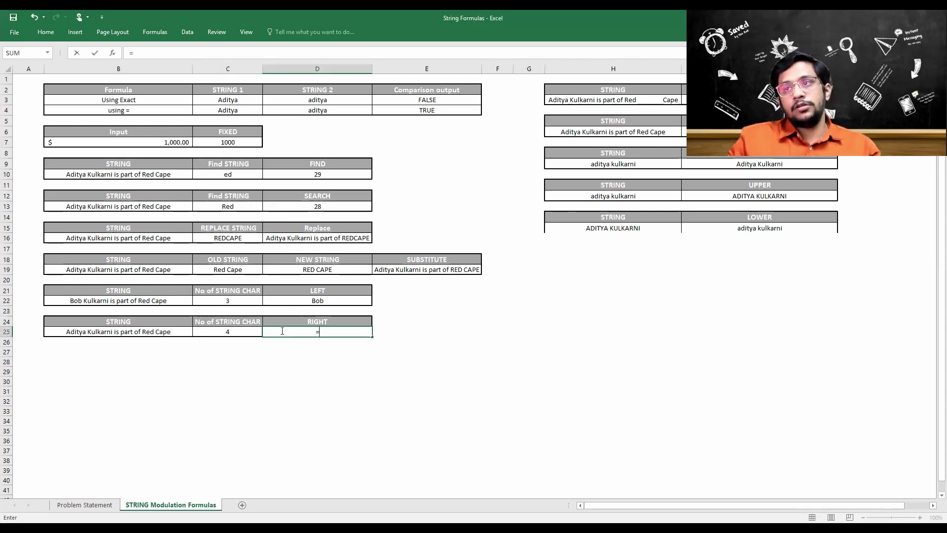
pyautogui.write('RIGHT(')
pyautogui.press('Left')
pyautogui.press('Left')
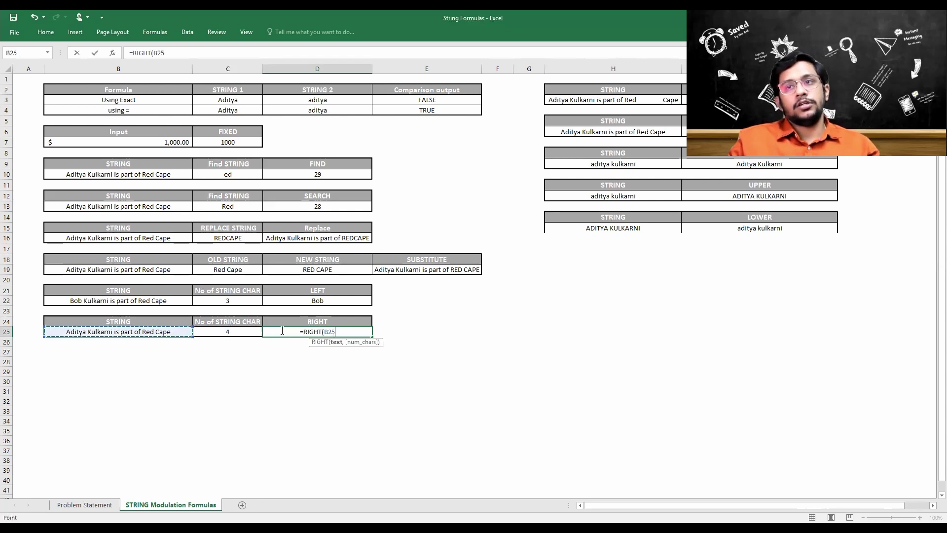
pyautogui.write(',')
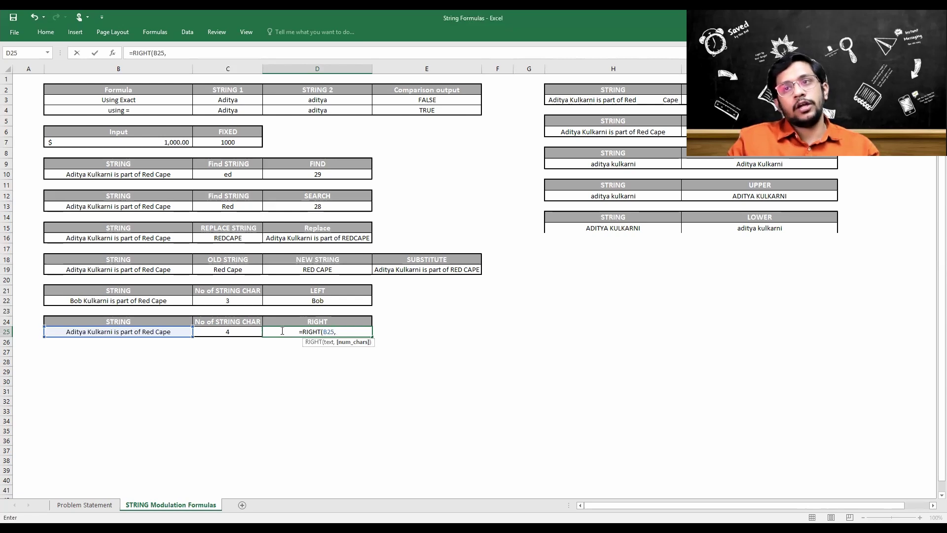
pyautogui.press('Left')
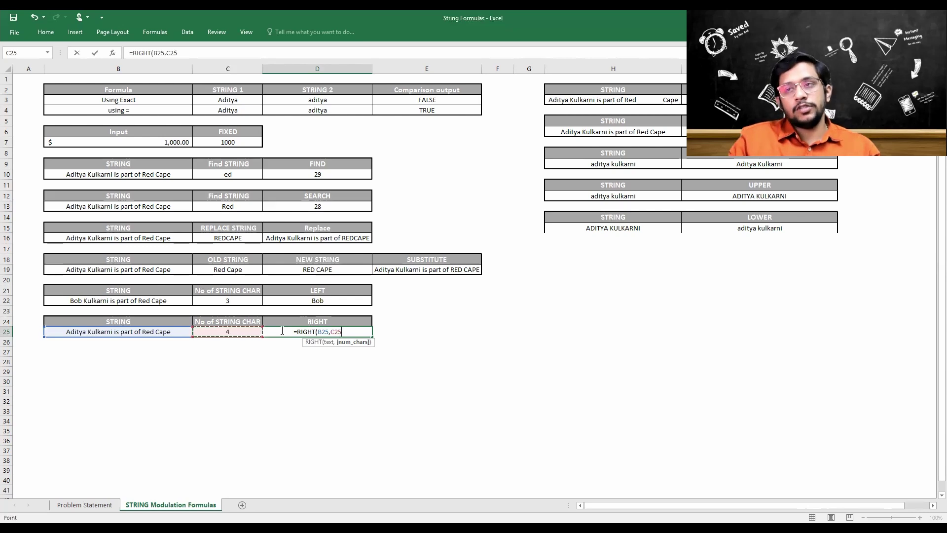
pyautogui.write(')')
pyautogui.press('Return')
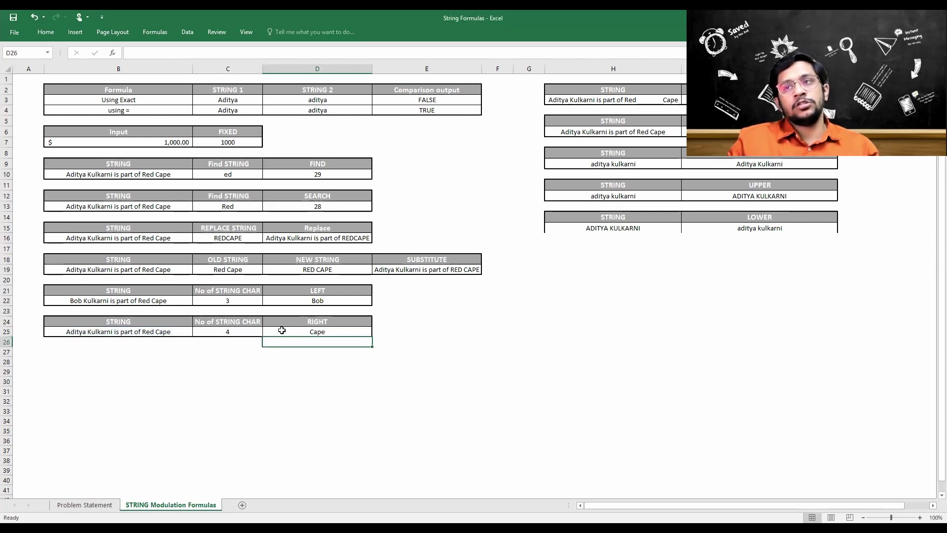
# Set the character count in C25 to 8 so RIGHT returns Red Cape
pyautogui.press('Left')
pyautogui.press('Up')
pyautogui.write('8')
pyautogui.press('Return')
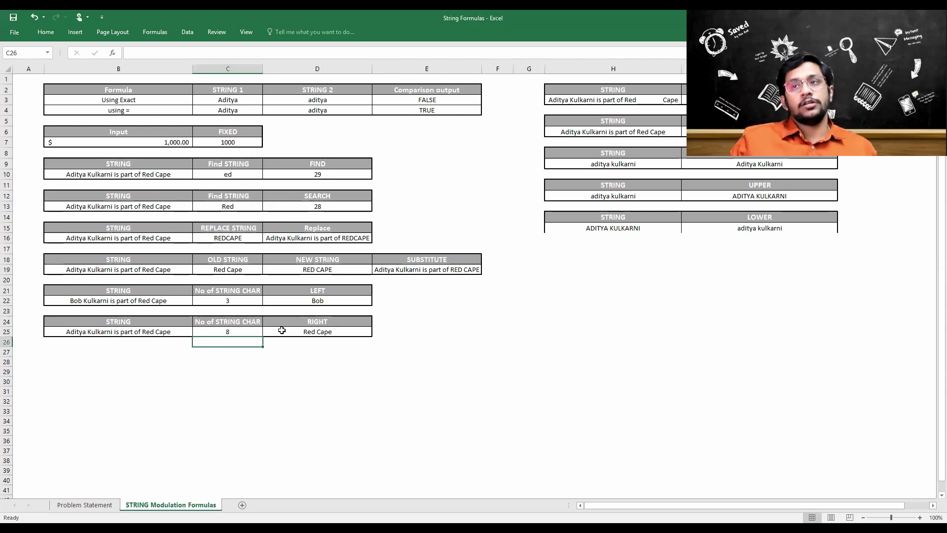
pyautogui.press('Right')
pyautogui.press('Right')
pyautogui.press('Right')
pyautogui.press('Right')
pyautogui.press('Right')
pyautogui.press('Right')
pyautogui.press('Right')
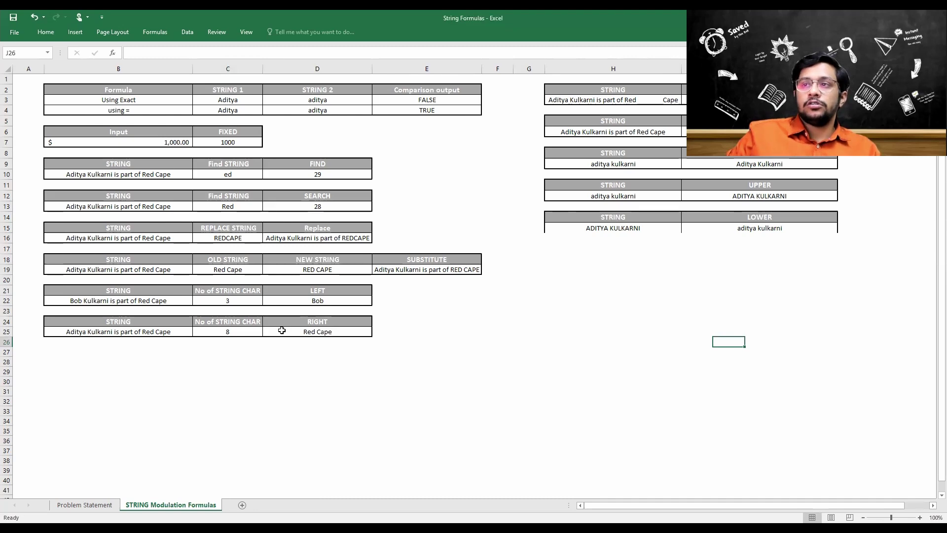
pyautogui.press('Right')
pyautogui.press('Right')
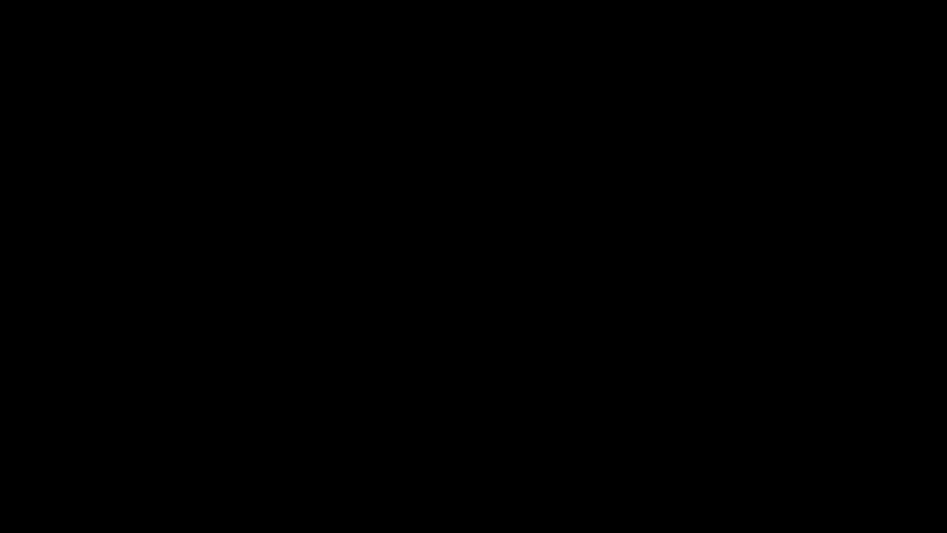